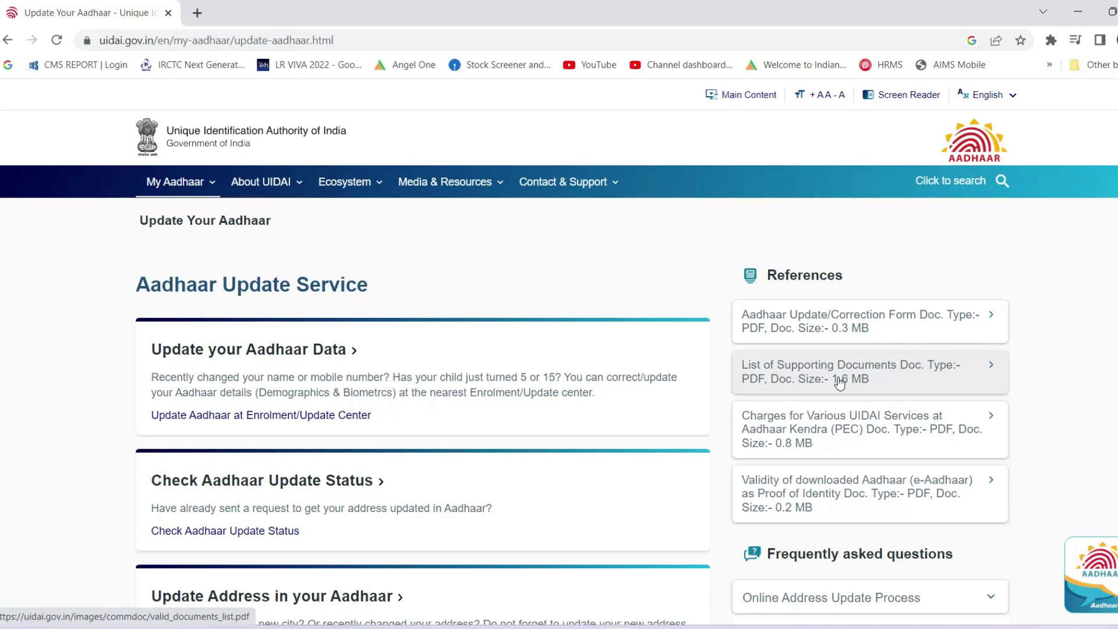
Step: Open the 'List of Supporting Documents' PDF from the References section of Update Your Aadhaar
{"action": "left_click", "coordinate": [839, 380]}
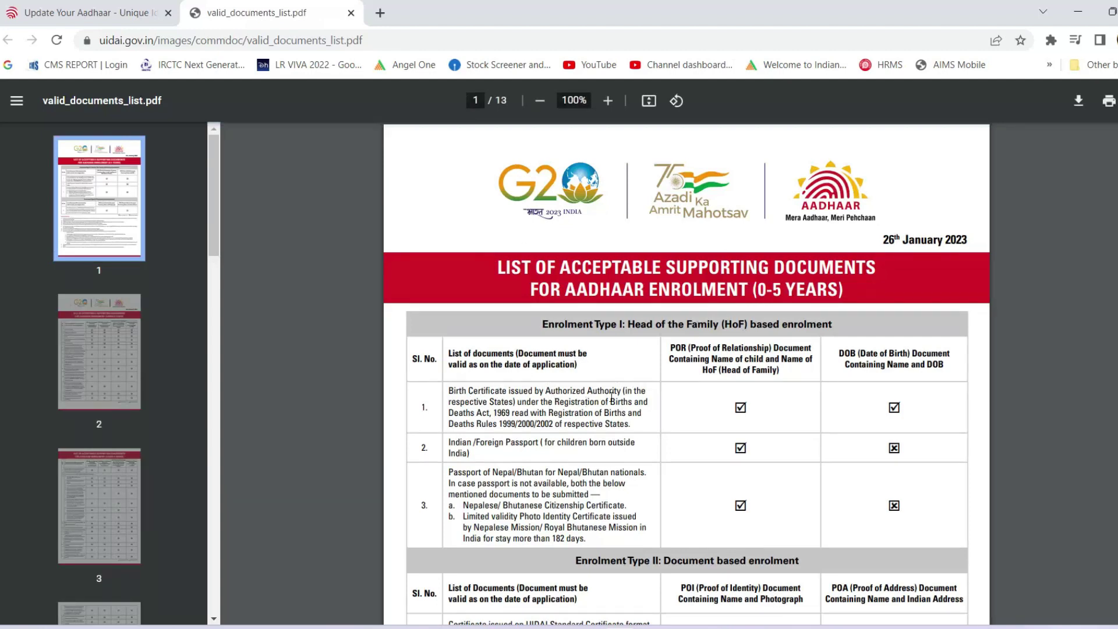
Step: Scroll valid_documents_list.pdf from page 1 through page 2 to the top of page 3
{"action": "left_click", "coordinate": [631, 324]}
{"action": "left_click_drag", "start_coordinate": [651, 327], "coordinate": [779, 326]}
{"action": "scroll", "coordinate": [622, 333], "scroll_direction": "down", "scroll_amount": 5}
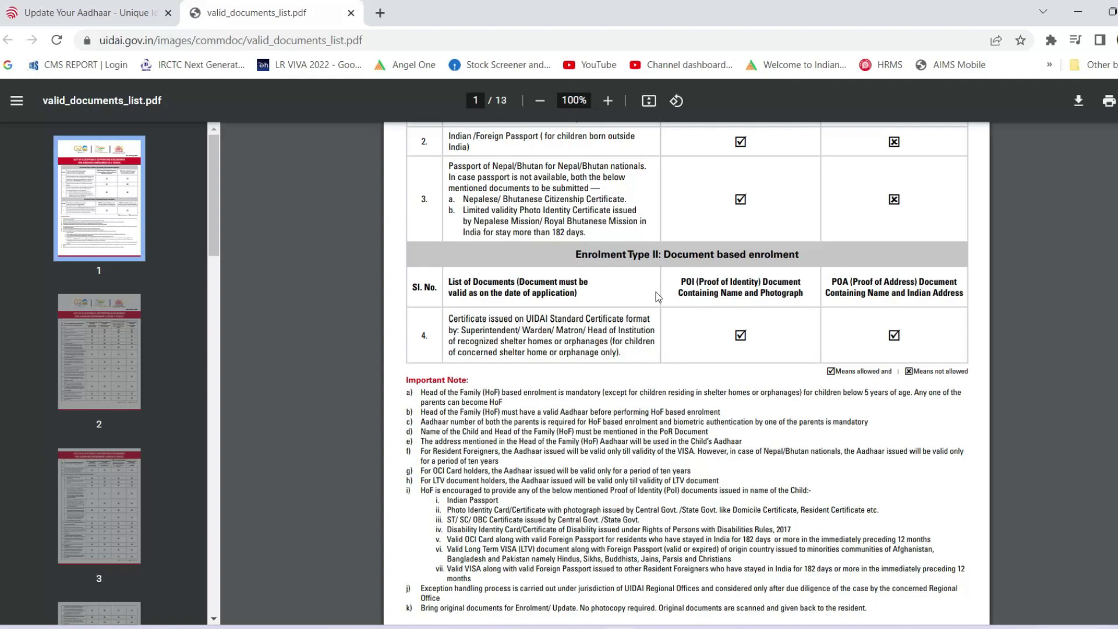
{"action": "left_click", "coordinate": [655, 293]}
{"action": "scroll", "coordinate": [655, 296], "scroll_direction": "down", "scroll_amount": 10}
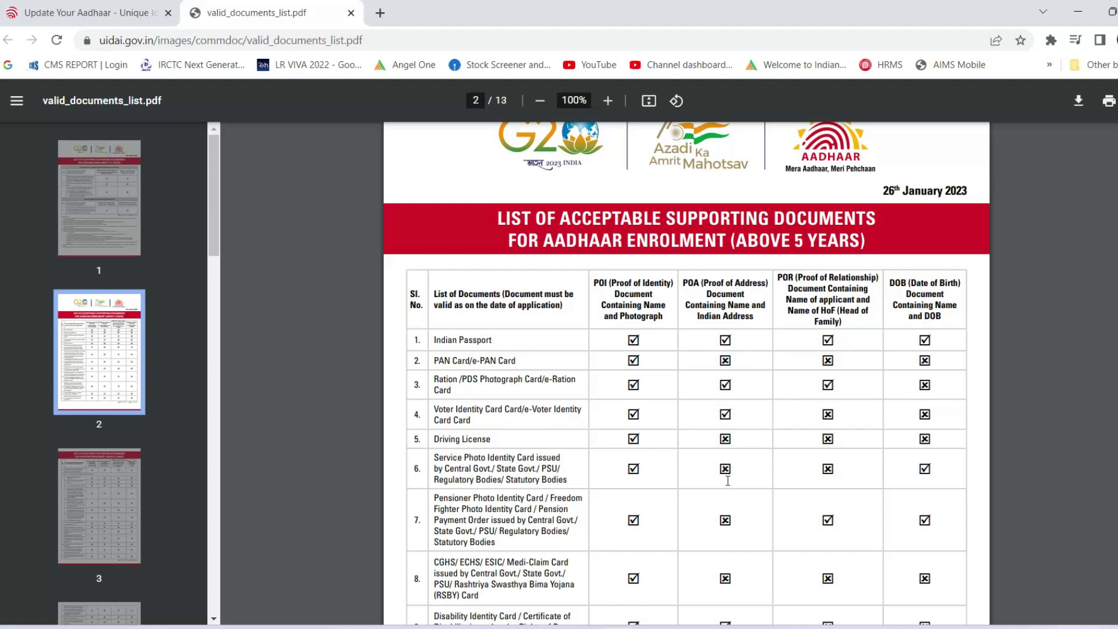
{"action": "scroll", "coordinate": [721, 484], "scroll_direction": "down", "scroll_amount": 3}
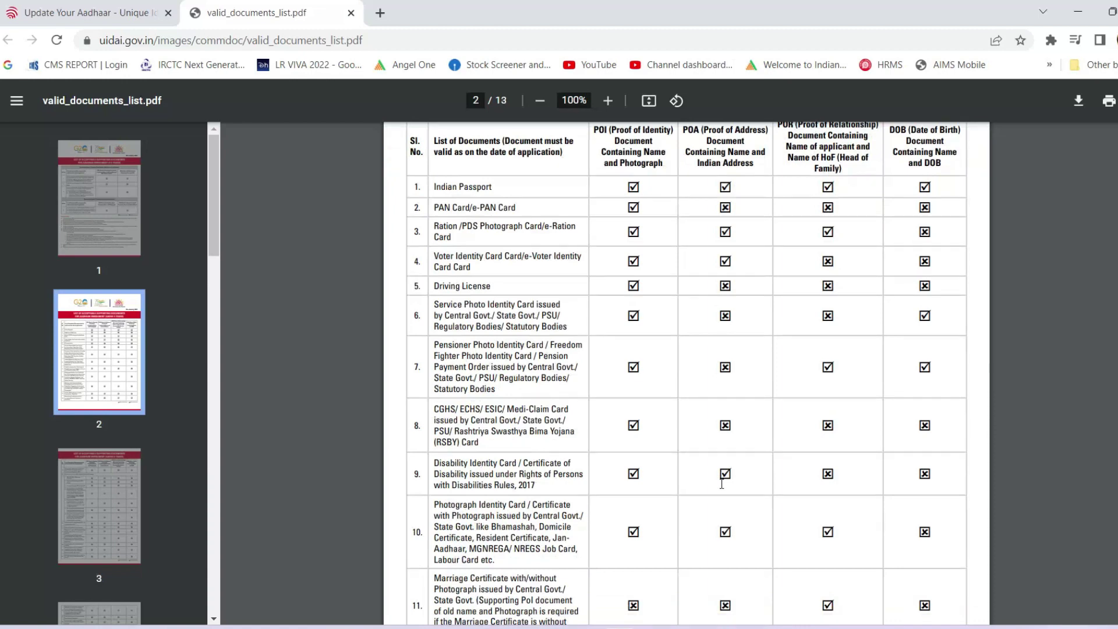
{"action": "scroll", "coordinate": [722, 483], "scroll_direction": "down", "scroll_amount": 2}
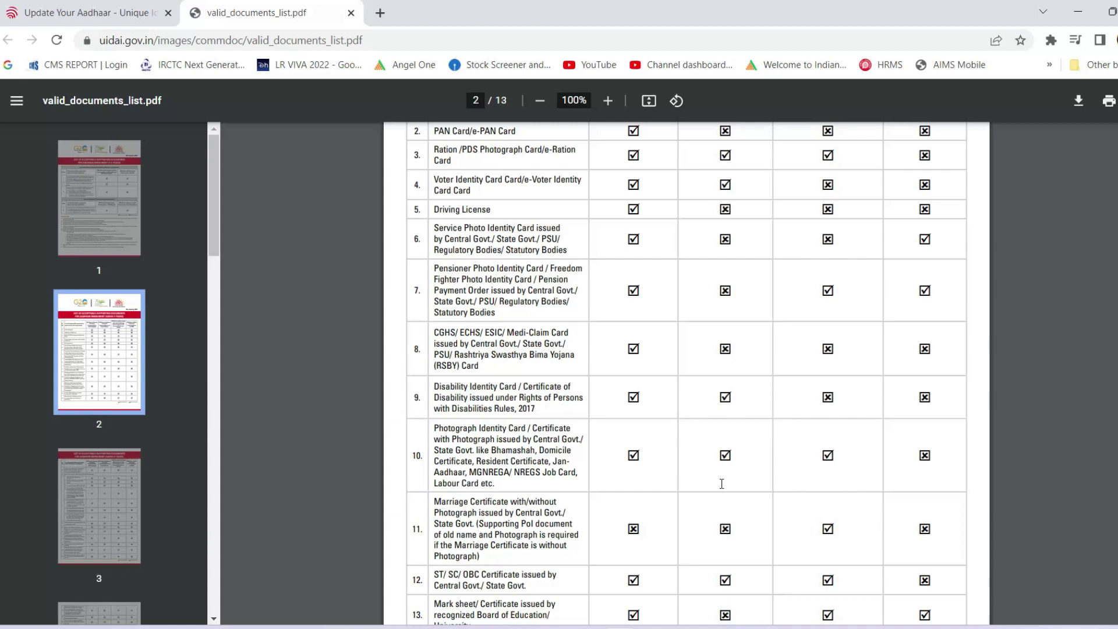
{"action": "scroll", "coordinate": [722, 484], "scroll_direction": "down", "scroll_amount": 3}
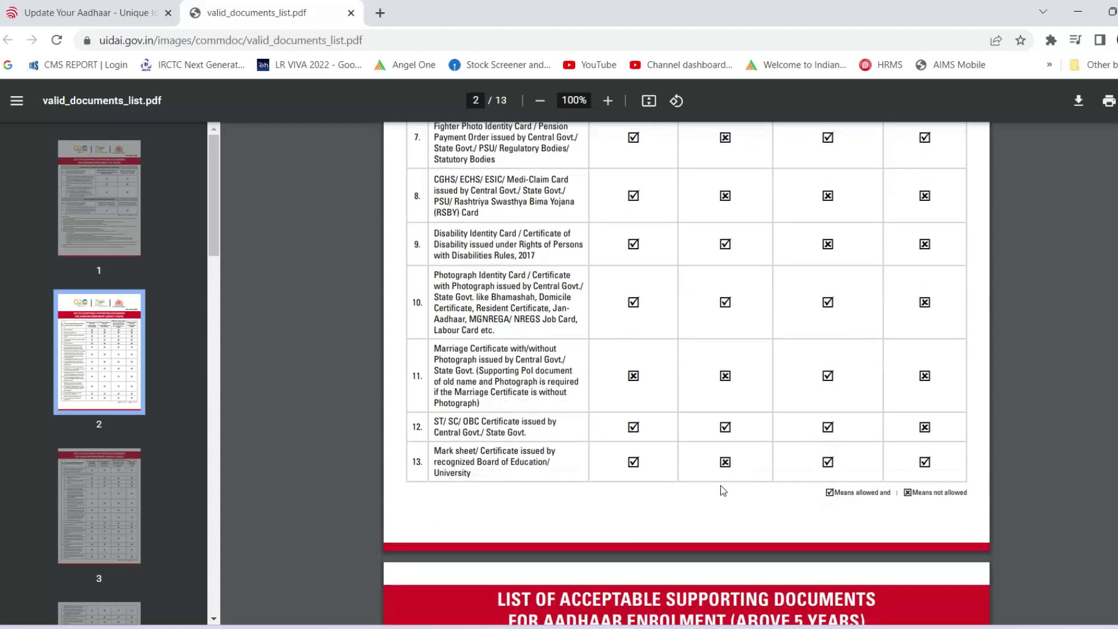
{"action": "scroll", "coordinate": [721, 466], "scroll_direction": "down", "scroll_amount": 7}
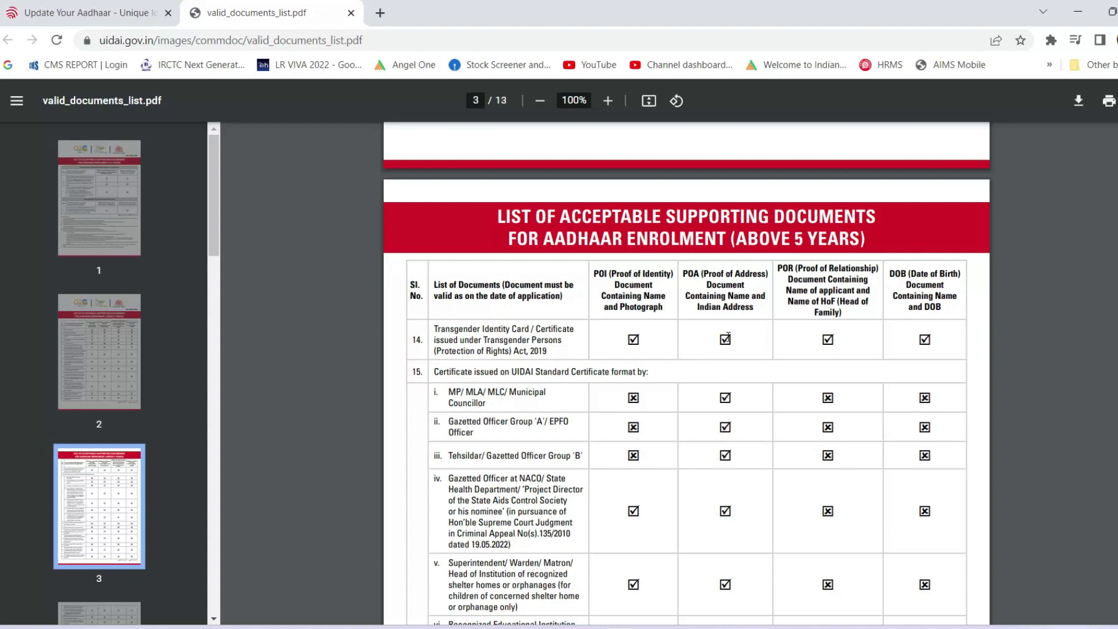
Step: Highlight the gas bill's 3-month validity note and the Proof of Address column heading
{"action": "scroll", "coordinate": [728, 337], "scroll_direction": "down", "scroll_amount": 7}
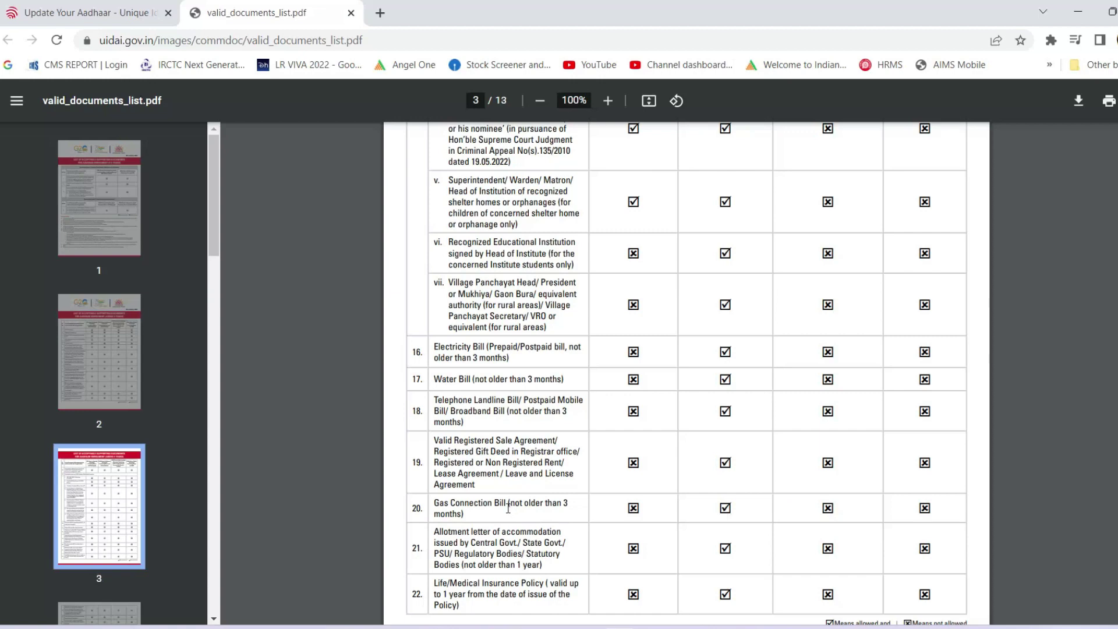
{"action": "left_click_drag", "start_coordinate": [507, 505], "coordinate": [577, 515]}
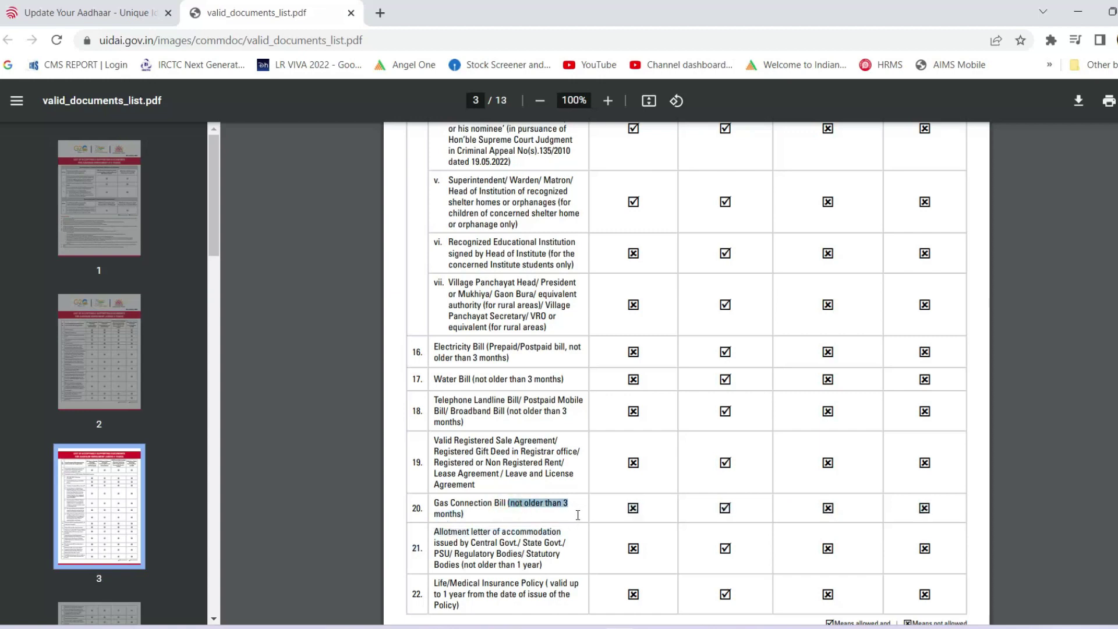
{"action": "left_click", "coordinate": [728, 512]}
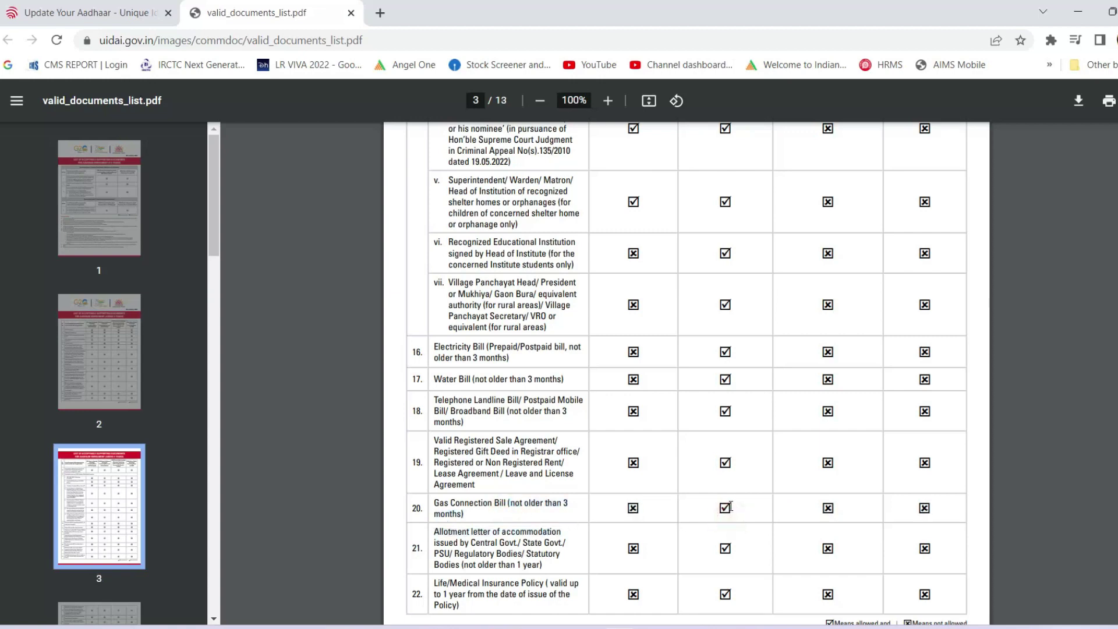
{"action": "scroll", "coordinate": [729, 506], "scroll_direction": "up", "scroll_amount": 7}
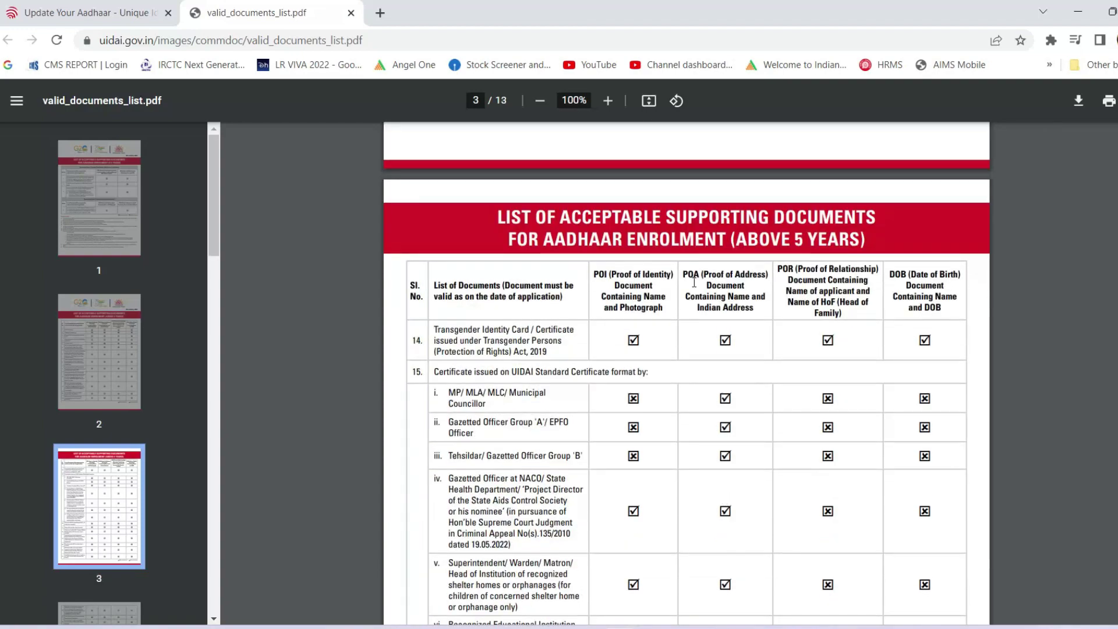
{"action": "left_click_drag", "start_coordinate": [702, 273], "coordinate": [767, 274]}
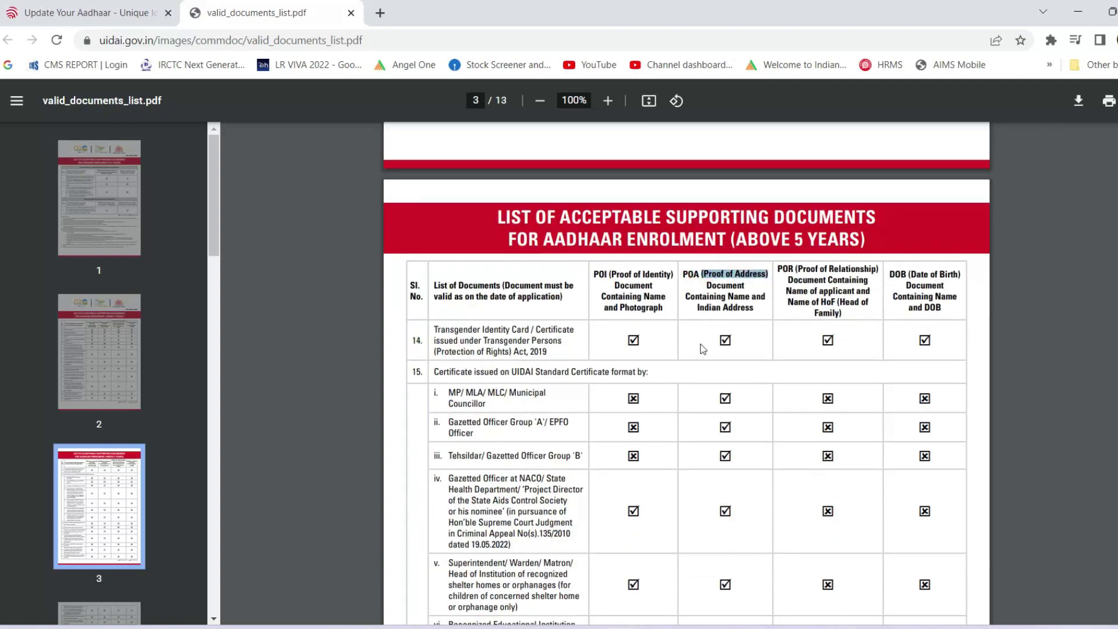
Step: Highlight the Gas Connection Bill row, then scroll back up to page 1
{"action": "scroll", "coordinate": [705, 350], "scroll_direction": "down", "scroll_amount": 8}
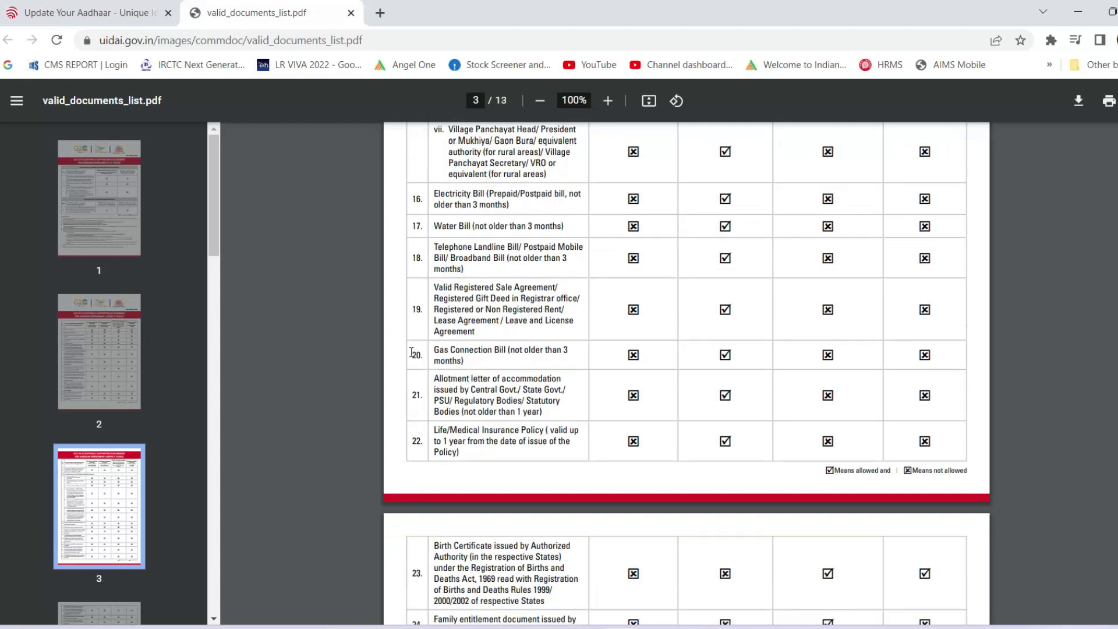
{"action": "left_click_drag", "start_coordinate": [411, 353], "coordinate": [744, 355]}
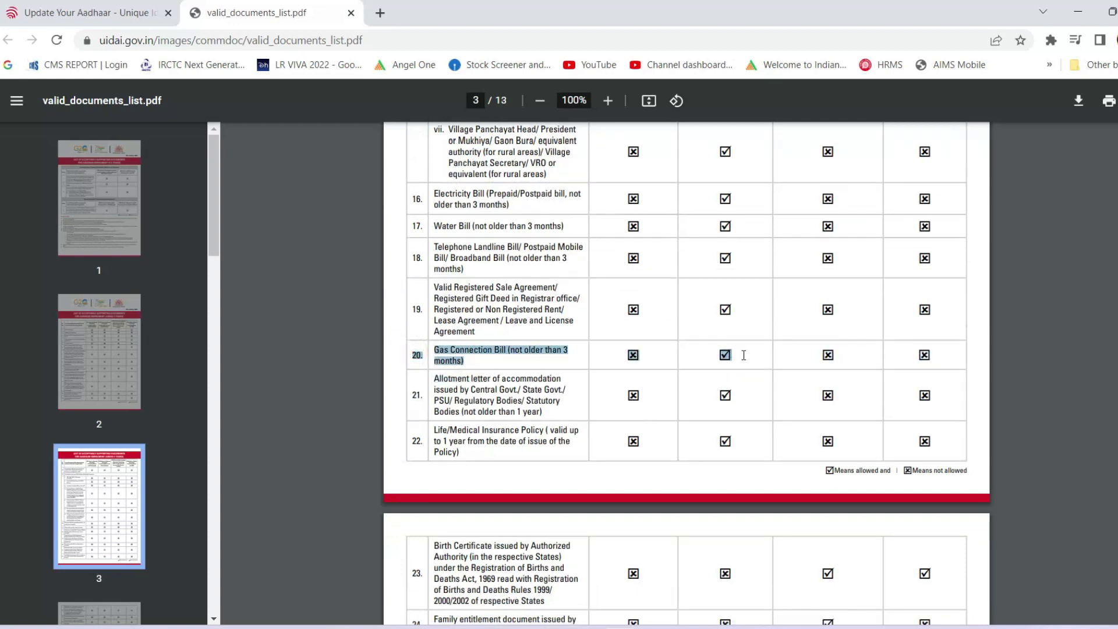
{"action": "left_click", "coordinate": [730, 355]}
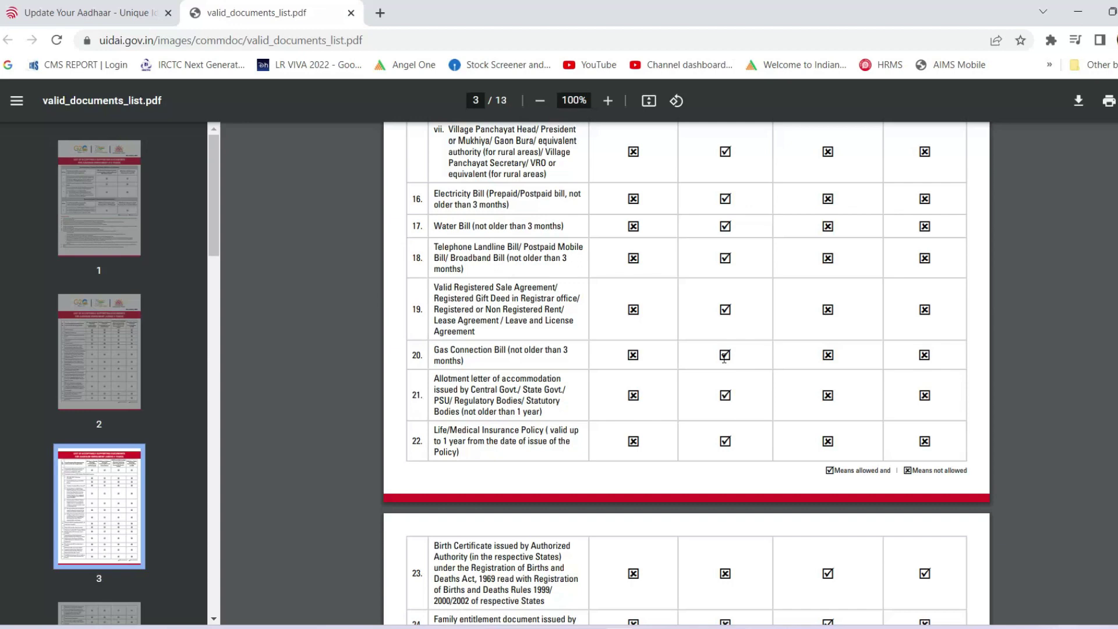
{"action": "scroll", "coordinate": [723, 357], "scroll_direction": "up", "scroll_amount": 20}
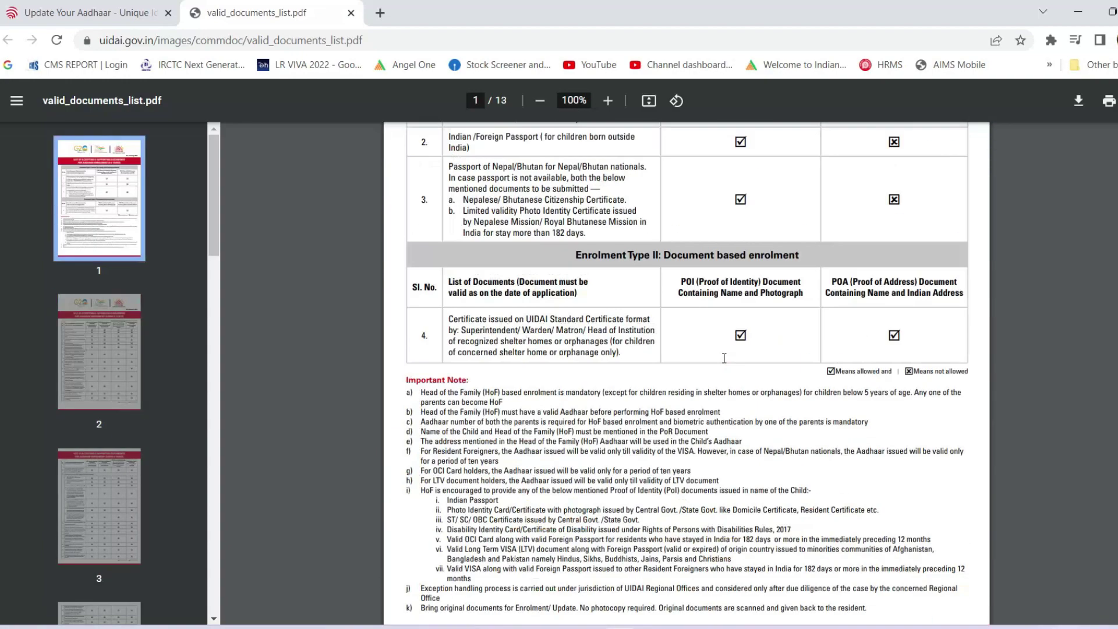
{"action": "scroll", "coordinate": [723, 357], "scroll_direction": "up", "scroll_amount": 5}
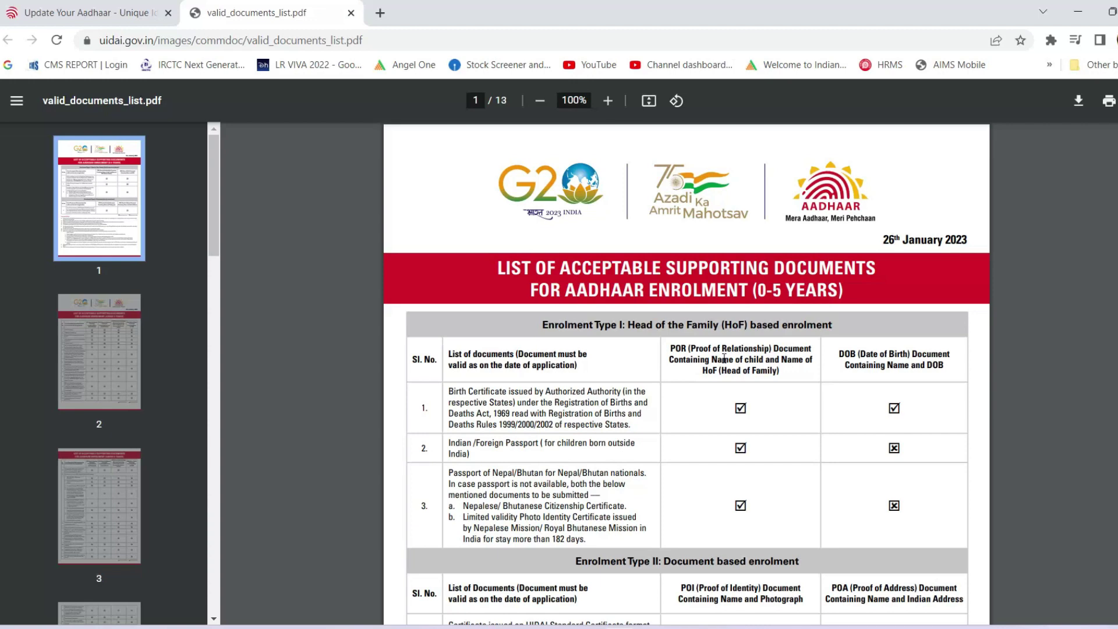
Step: Close the PDF tab and go to the Update Address in your Aadhaar service
{"action": "left_click", "coordinate": [350, 15]}
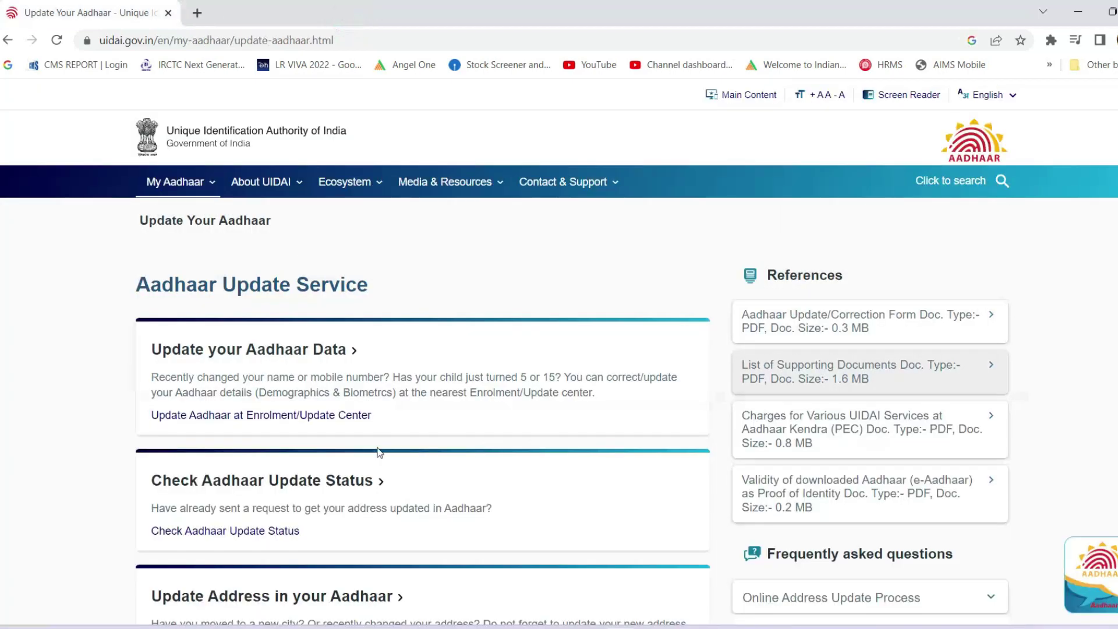
{"action": "scroll", "coordinate": [100, 429], "scroll_direction": "down", "scroll_amount": 4}
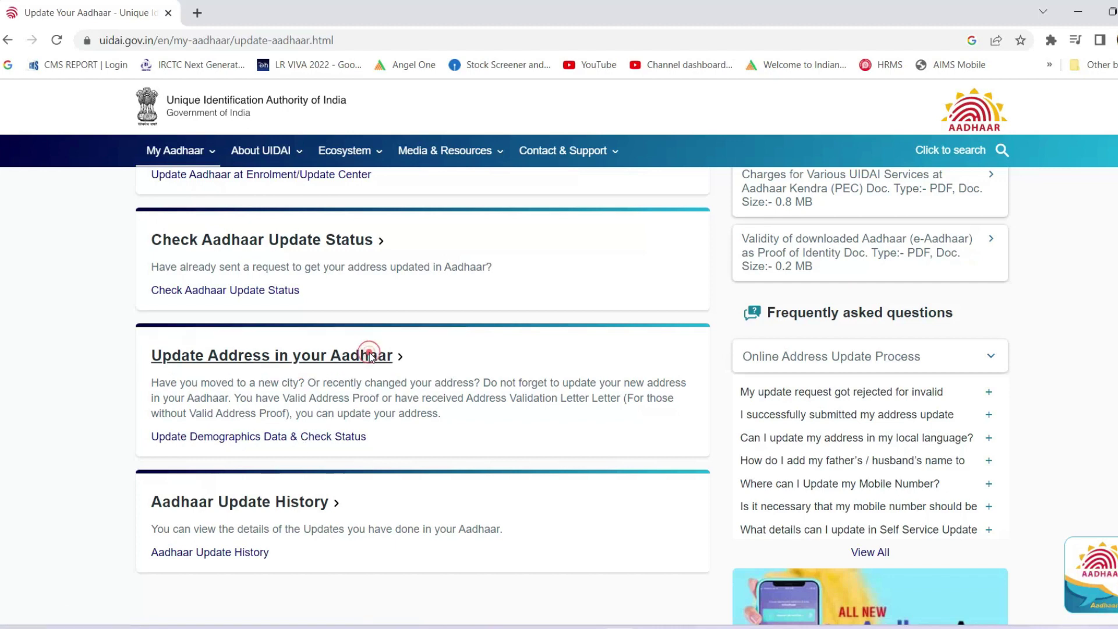
{"action": "left_click", "coordinate": [369, 353]}
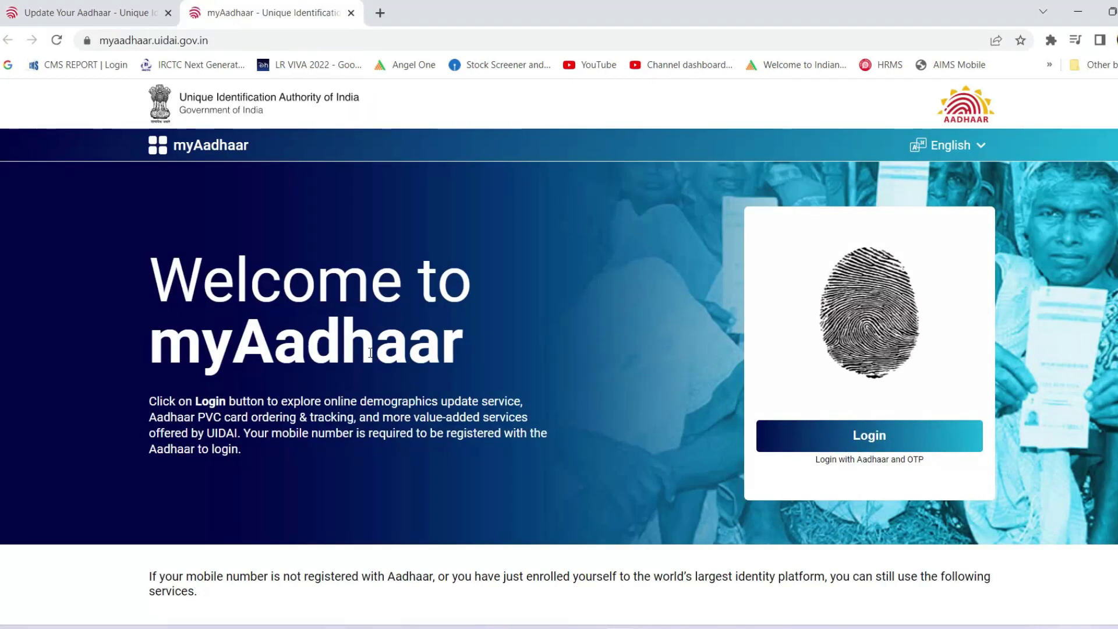
Step: Log in to myAadhaar with the Aadhaar number, captcha and one-time password
{"action": "left_click", "coordinate": [882, 436]}
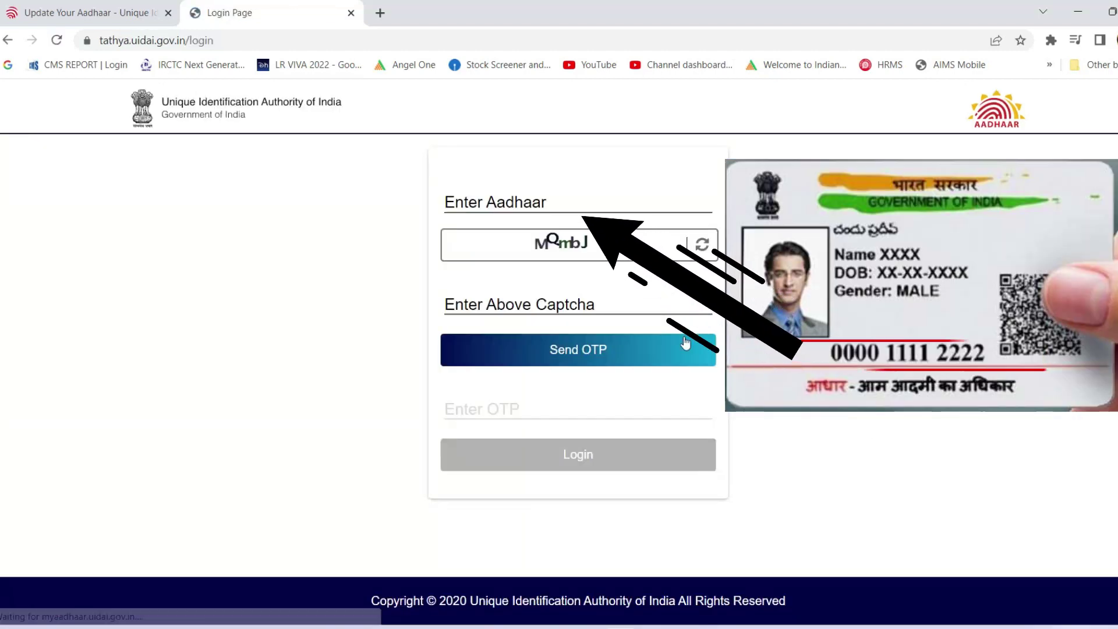
{"action": "left_click", "coordinate": [512, 201]}
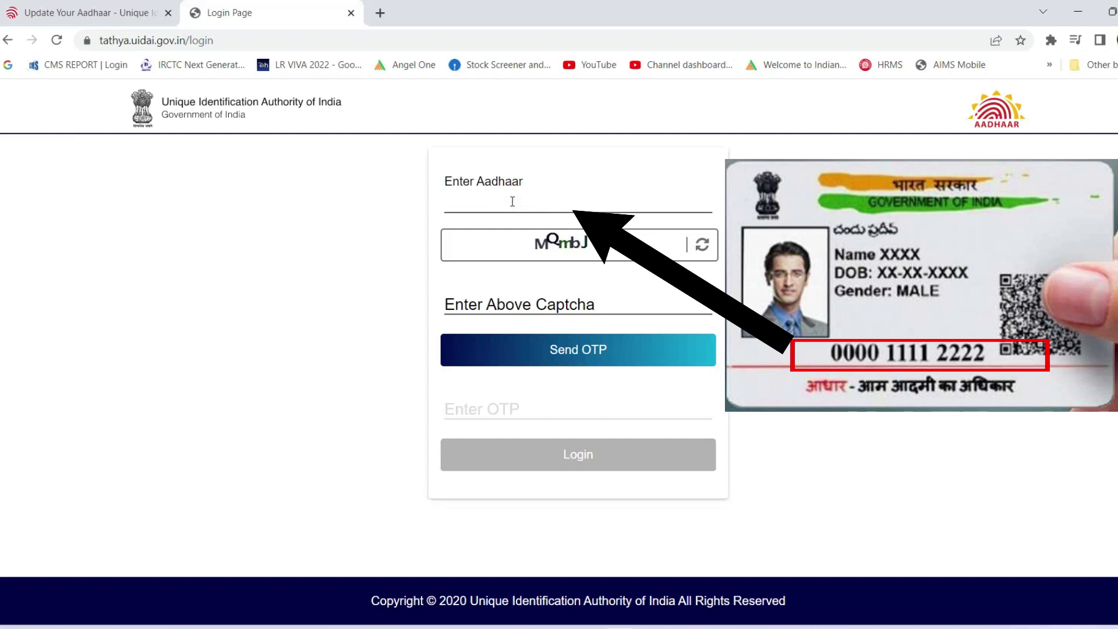
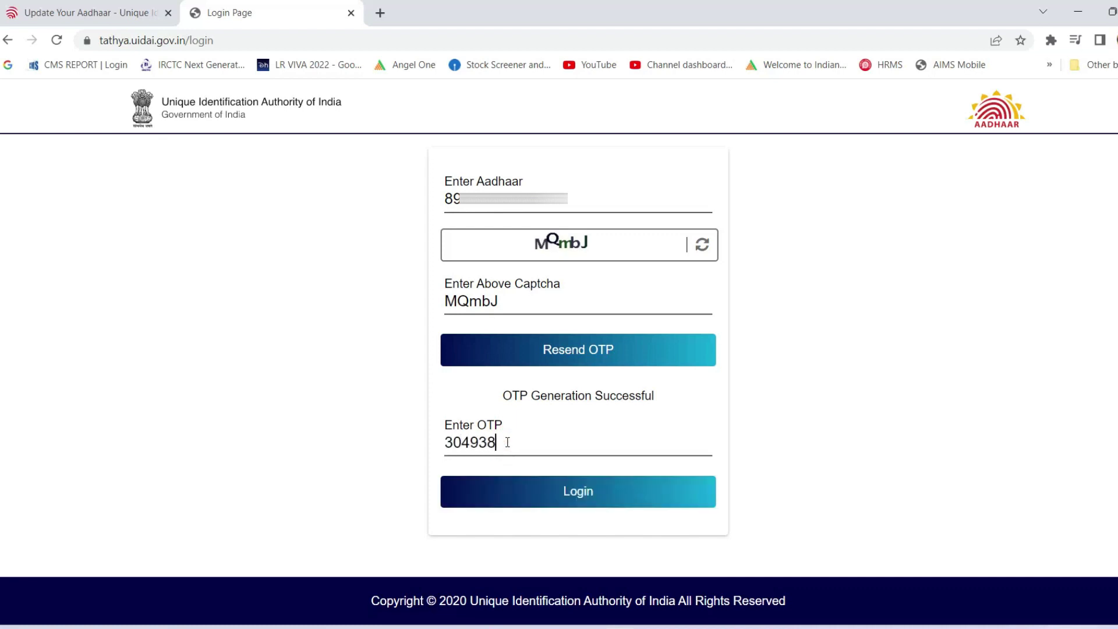
{"action": "left_click", "coordinate": [595, 497]}
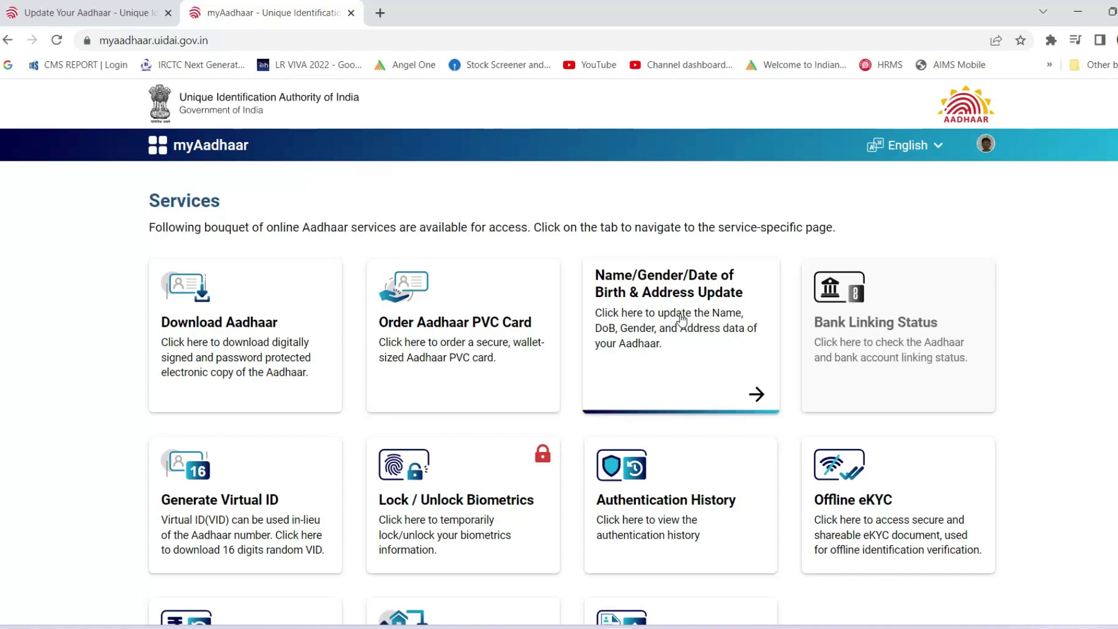
Step: Open Name/Gender/Date of Birth & Address Update, choose online update, and proceed past How it Works
{"action": "left_click", "coordinate": [681, 319]}
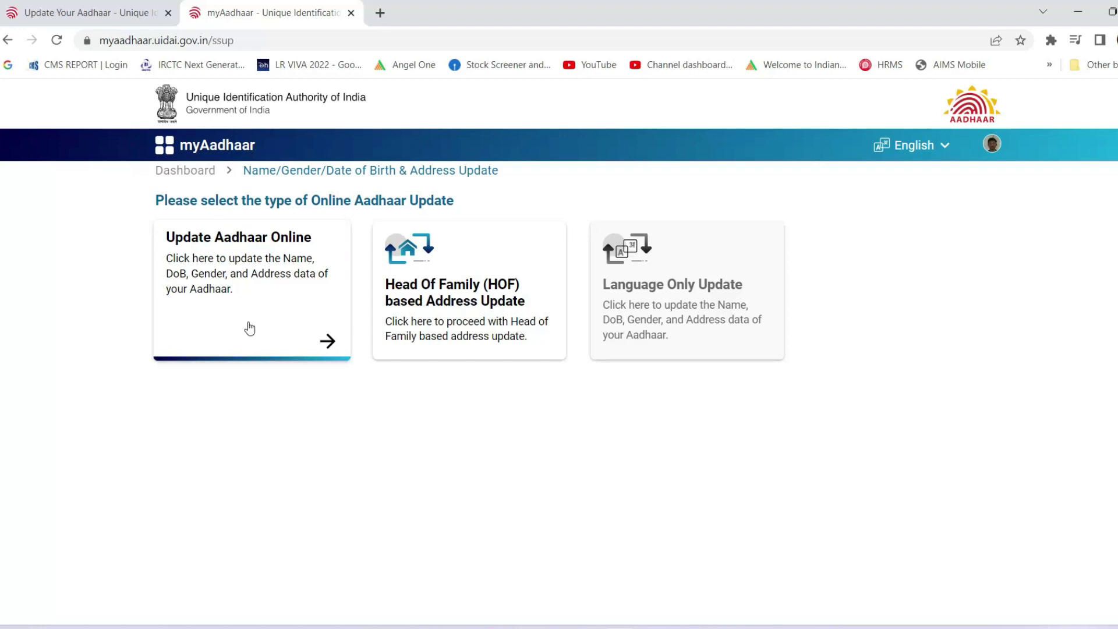
{"action": "left_click", "coordinate": [250, 329]}
{"action": "scroll", "coordinate": [454, 355], "scroll_direction": "down", "scroll_amount": 4}
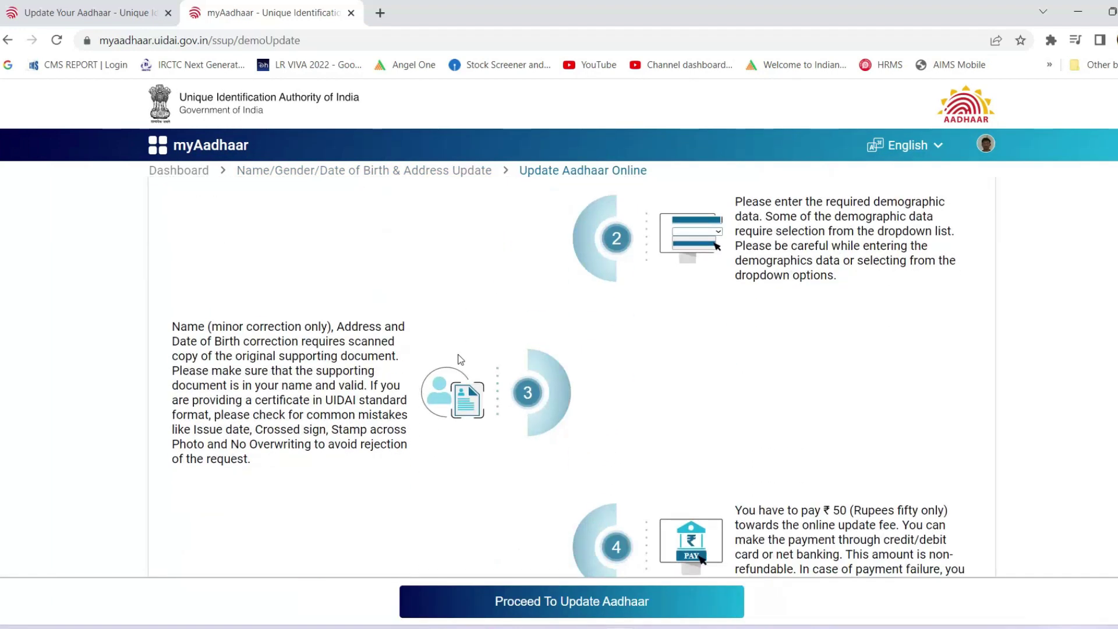
{"action": "scroll", "coordinate": [460, 359], "scroll_direction": "down", "scroll_amount": 4}
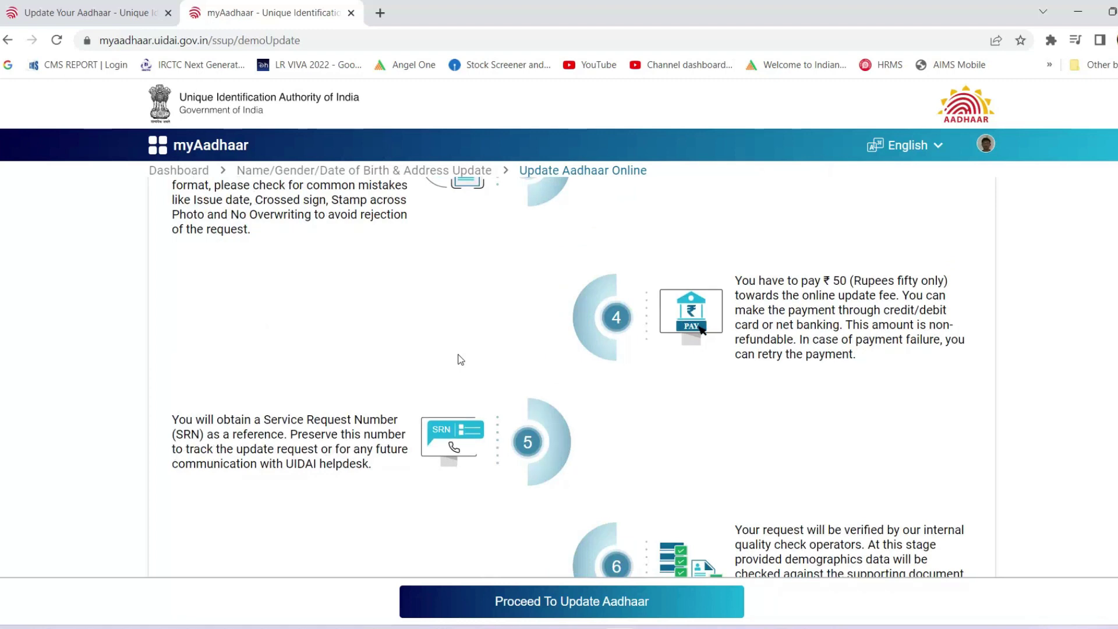
{"action": "scroll", "coordinate": [460, 359], "scroll_direction": "down", "scroll_amount": 3}
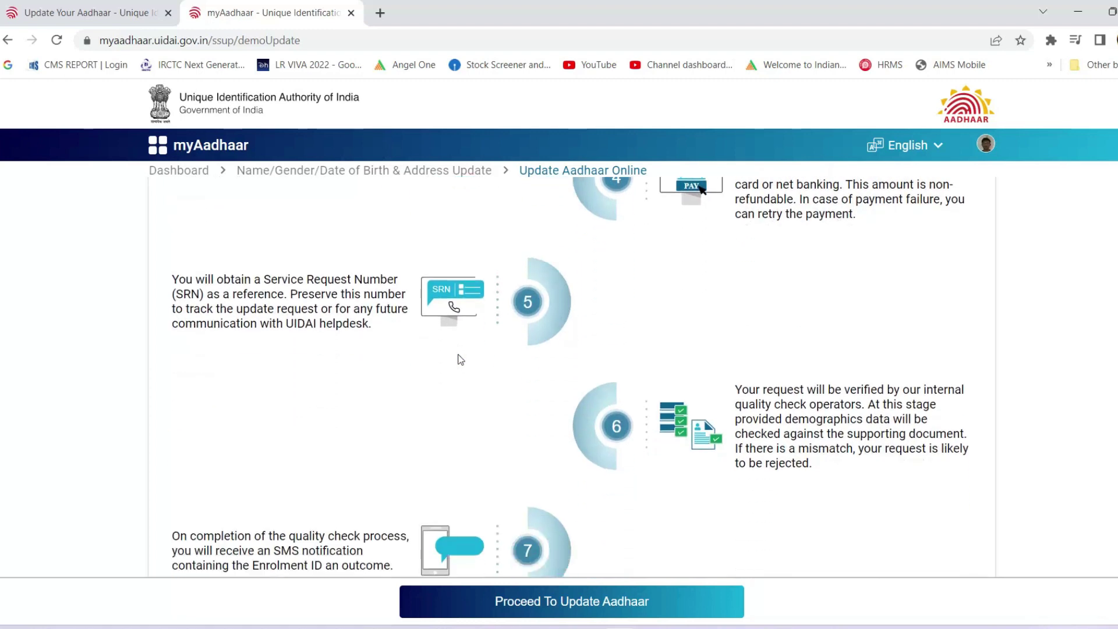
{"action": "scroll", "coordinate": [461, 359], "scroll_direction": "down", "scroll_amount": 6}
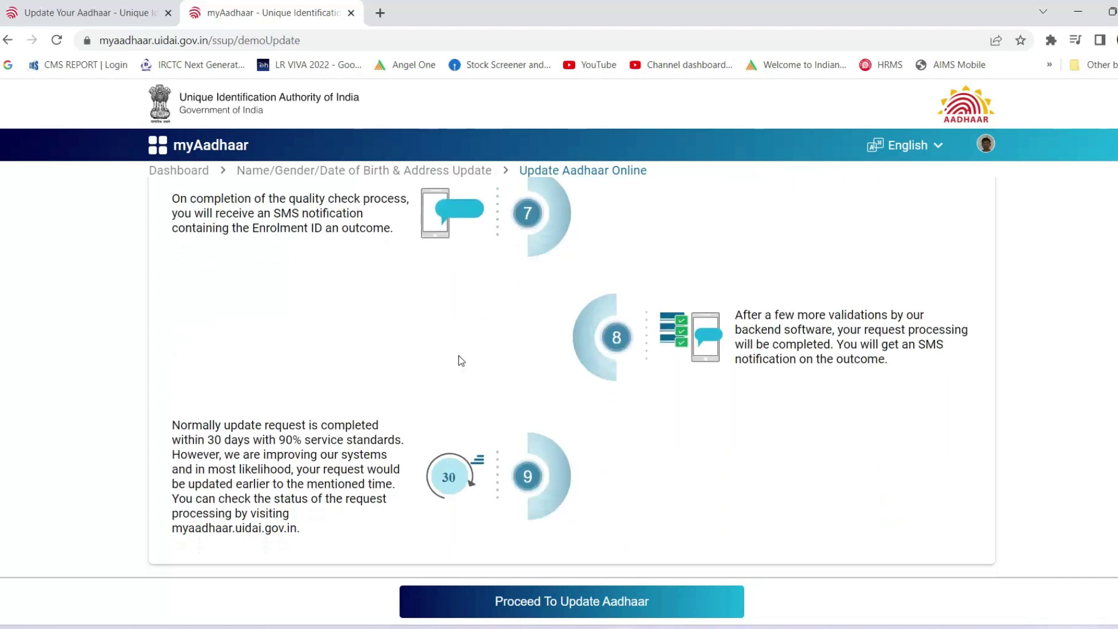
{"action": "left_click", "coordinate": [597, 603]}
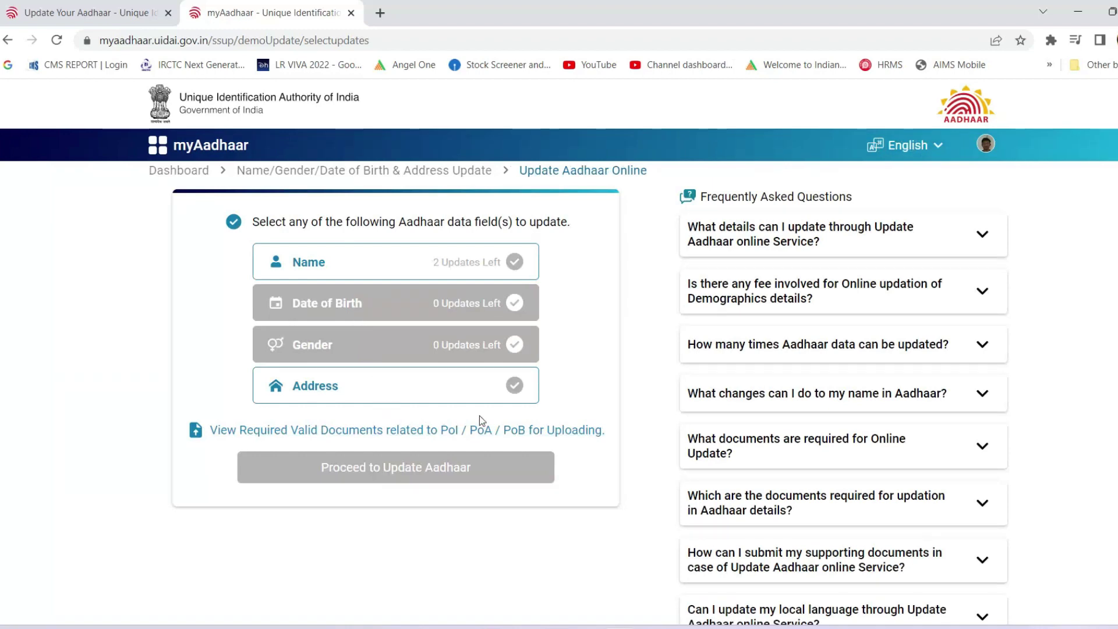
Step: Select the Address tile and proceed to the address update form
{"action": "left_click", "coordinate": [518, 389]}
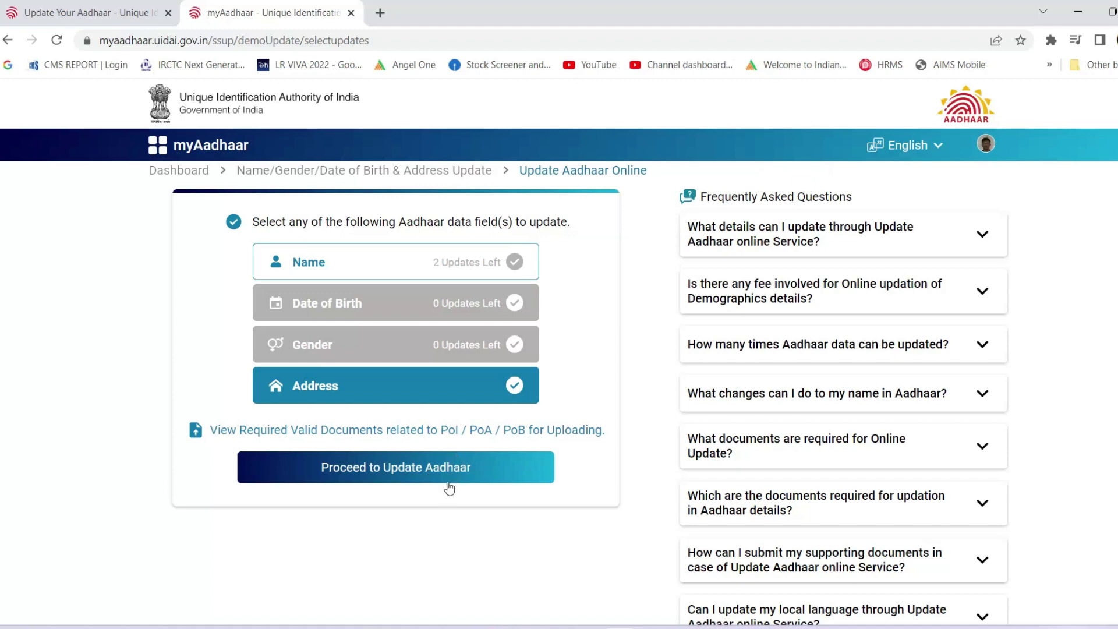
{"action": "left_click", "coordinate": [419, 469]}
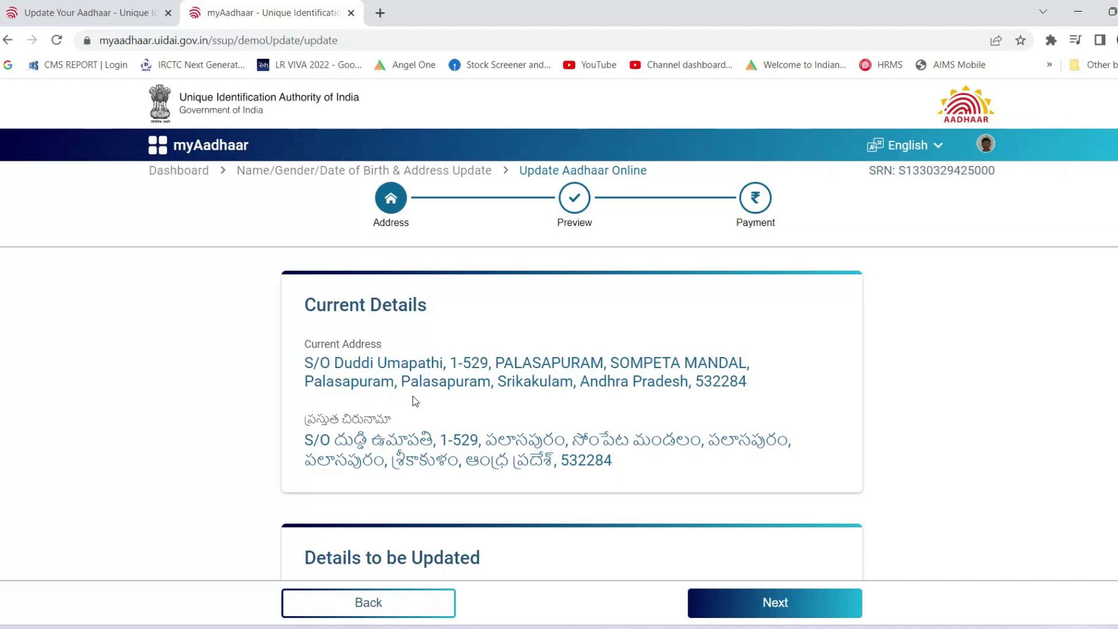
Step: Enter the new address's pincode so the state fills in as Telangana
{"action": "scroll", "coordinate": [415, 401], "scroll_direction": "down", "scroll_amount": 3}
{"action": "scroll", "coordinate": [414, 396], "scroll_direction": "down", "scroll_amount": 3}
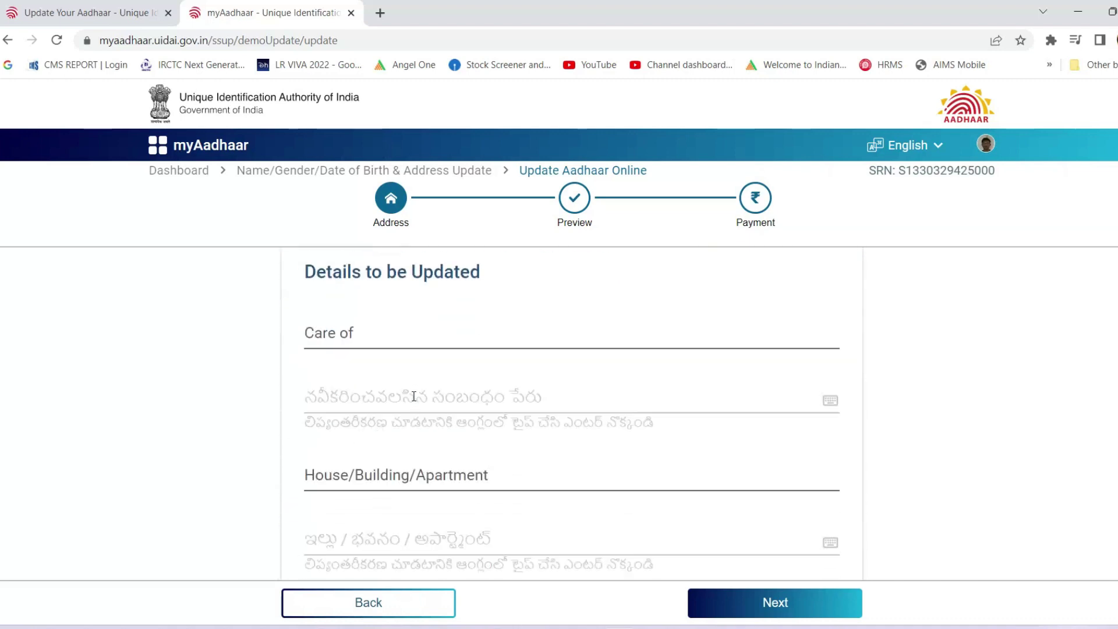
{"action": "left_click", "coordinate": [354, 315]}
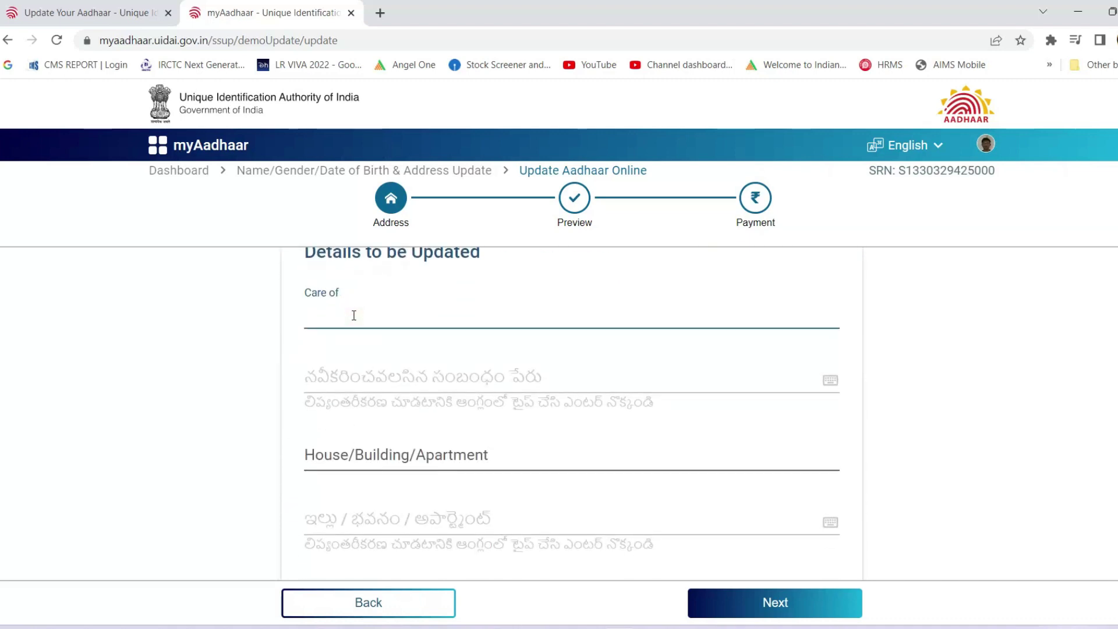
{"action": "scroll", "coordinate": [353, 315], "scroll_direction": "up", "scroll_amount": 1}
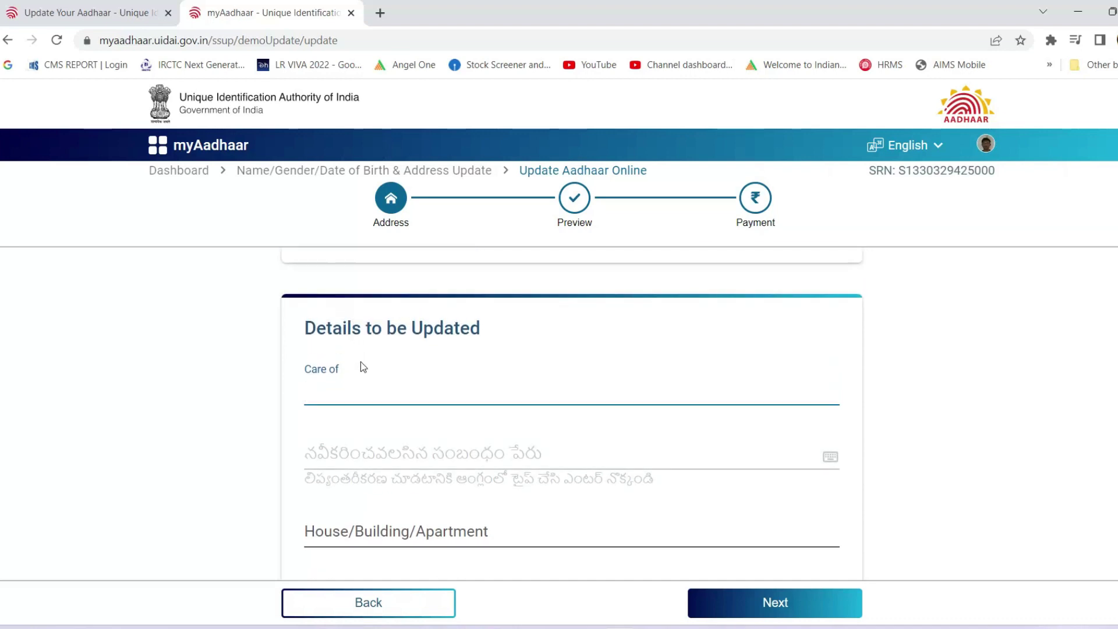
{"action": "scroll", "coordinate": [363, 367], "scroll_direction": "up", "scroll_amount": 3}
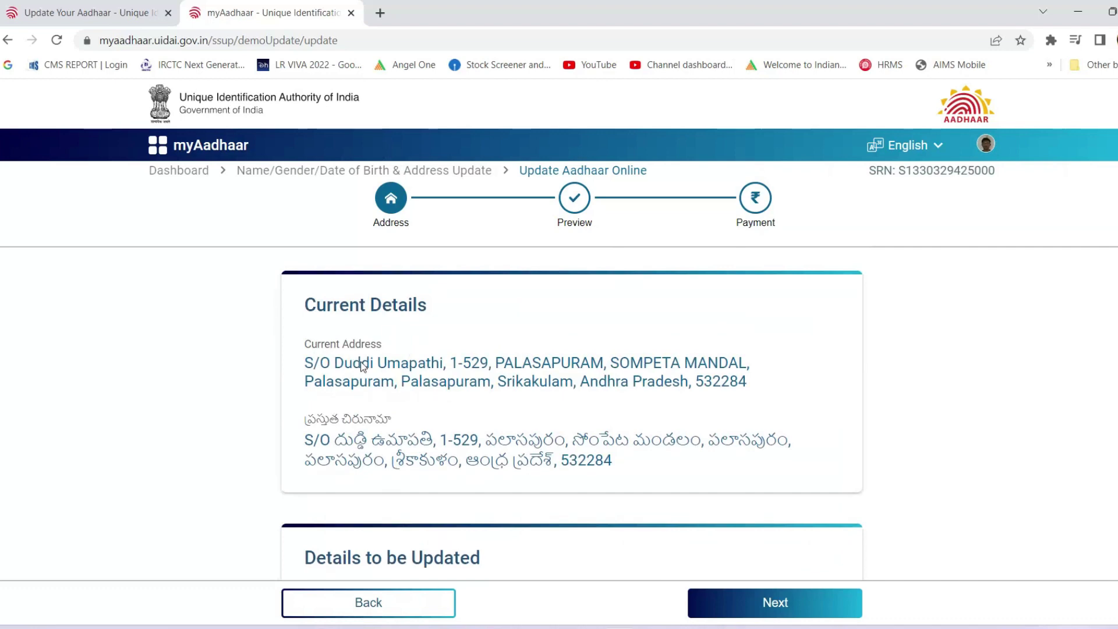
{"action": "scroll", "coordinate": [364, 366], "scroll_direction": "down", "scroll_amount": 5}
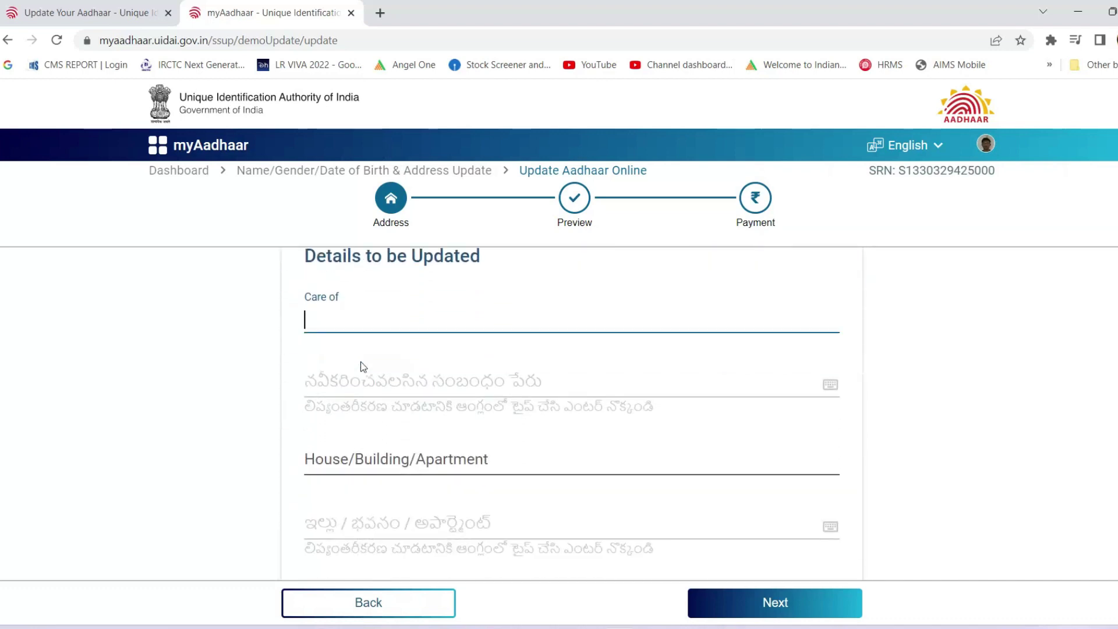
{"action": "scroll", "coordinate": [363, 366], "scroll_direction": "up", "scroll_amount": 1}
{"action": "scroll", "coordinate": [364, 367], "scroll_direction": "up", "scroll_amount": 3}
{"action": "scroll", "coordinate": [363, 366], "scroll_direction": "down", "scroll_amount": 8}
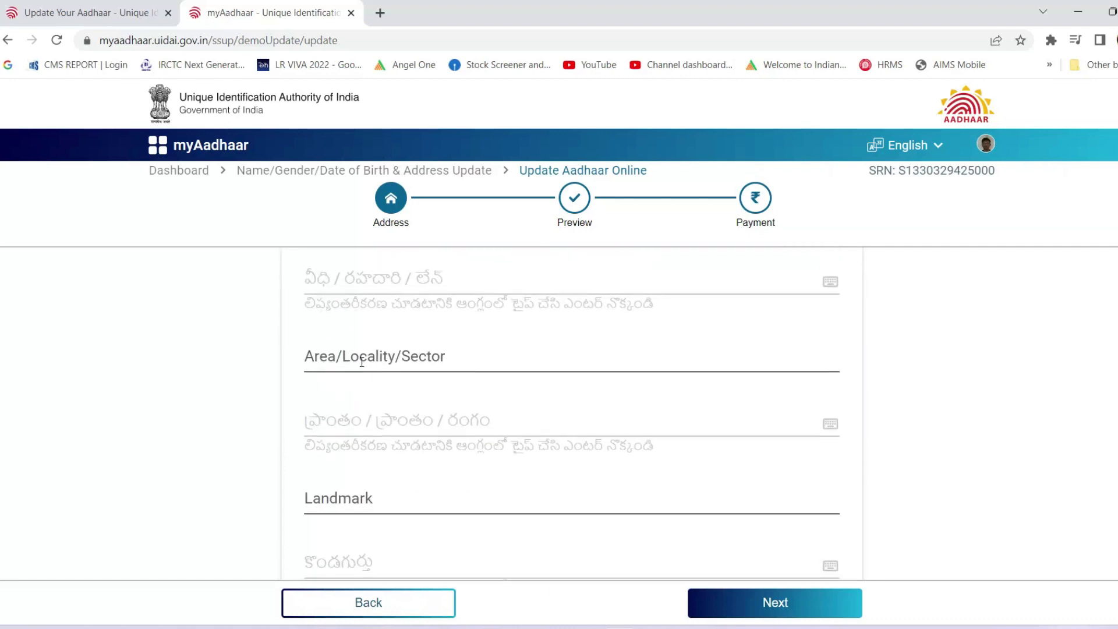
{"action": "scroll", "coordinate": [361, 360], "scroll_direction": "down", "scroll_amount": 2}
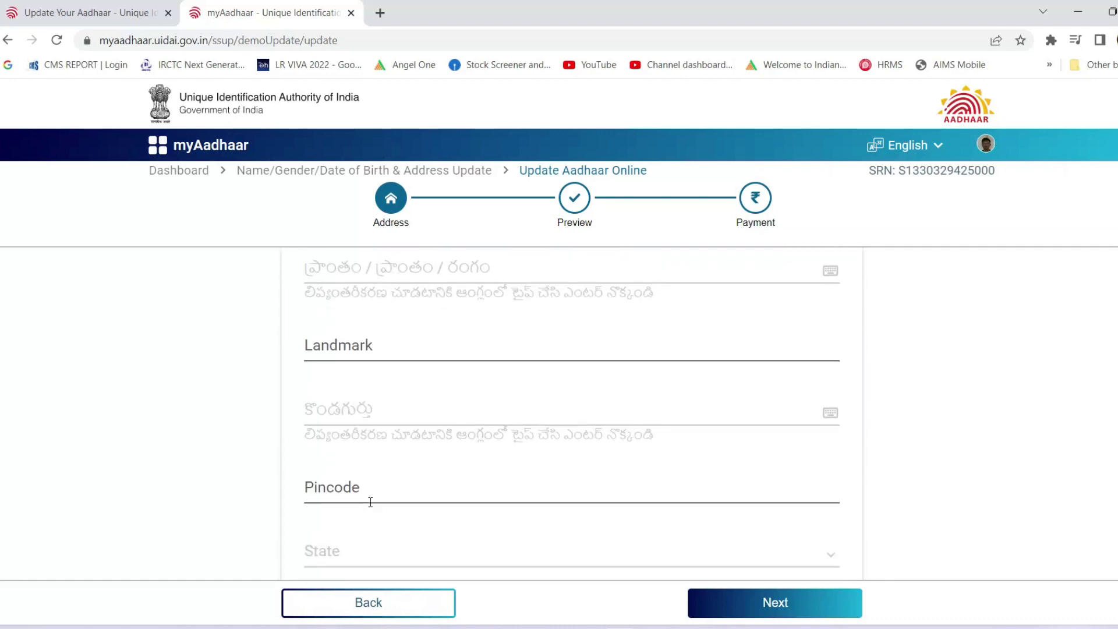
{"action": "left_click", "coordinate": [370, 490]}
{"action": "type", "text": "500055"}
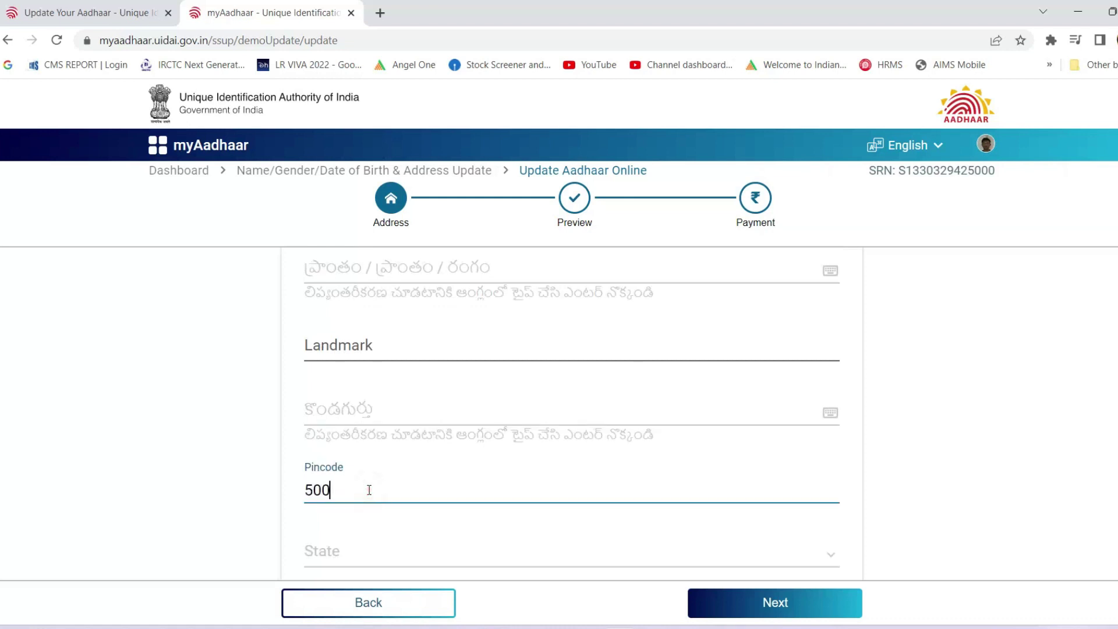
{"action": "left_click", "coordinate": [243, 507]}
{"action": "scroll", "coordinate": [249, 514], "scroll_direction": "down", "scroll_amount": 3}
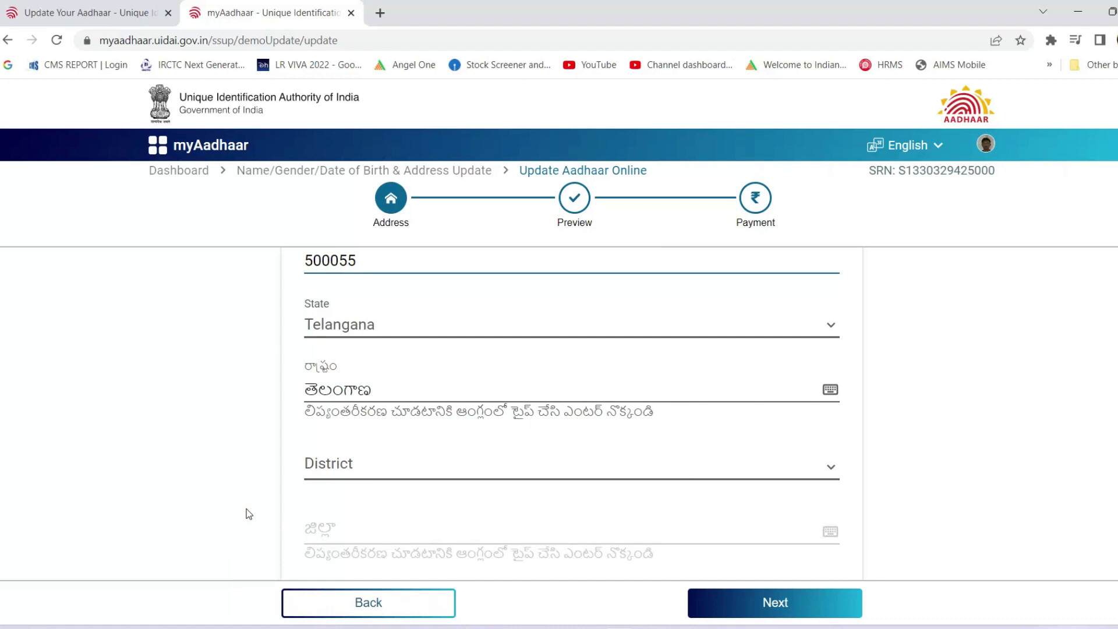
Step: Set District Medchal-malkajgiri, town Qutubullapur and post office Kutbullapur
{"action": "left_click", "coordinate": [349, 464]}
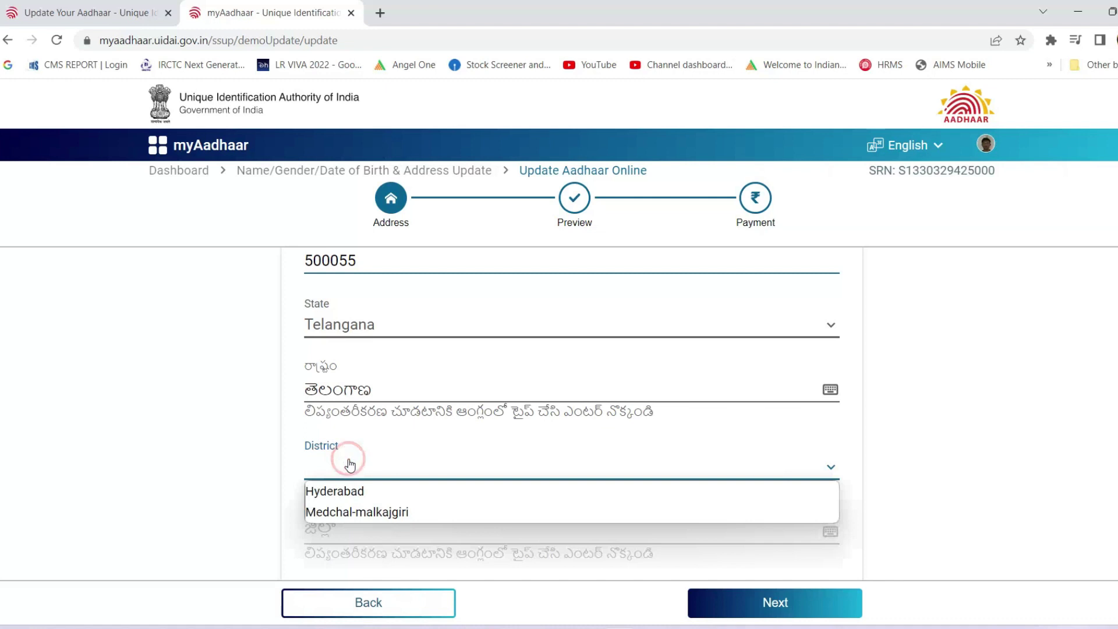
{"action": "left_click", "coordinate": [350, 514]}
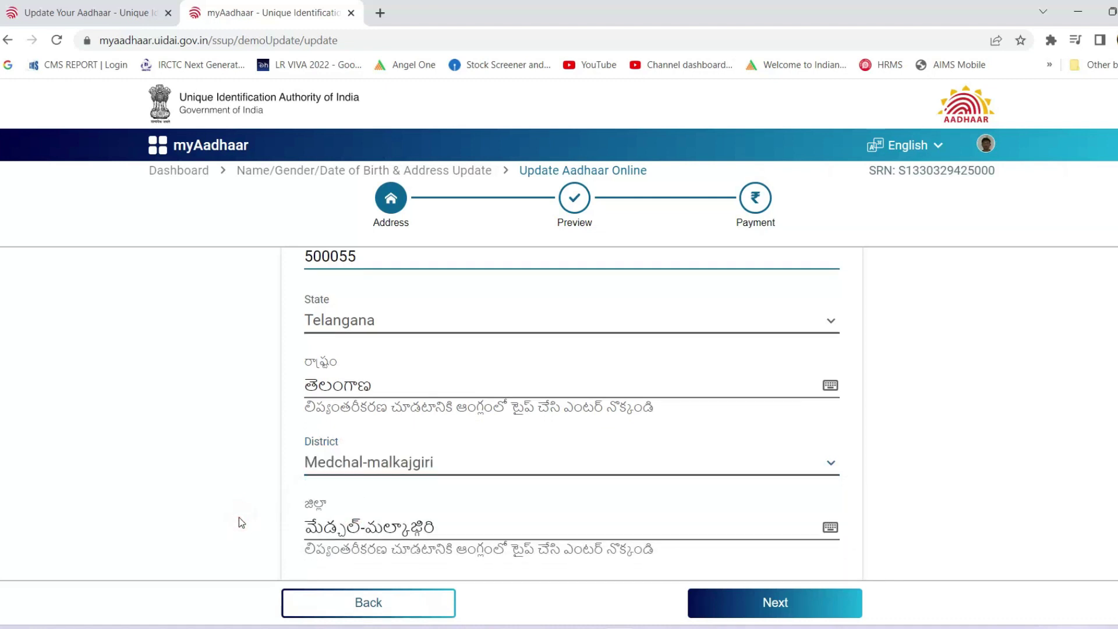
{"action": "scroll", "coordinate": [238, 517], "scroll_direction": "down", "scroll_amount": 4}
{"action": "left_click", "coordinate": [386, 387]}
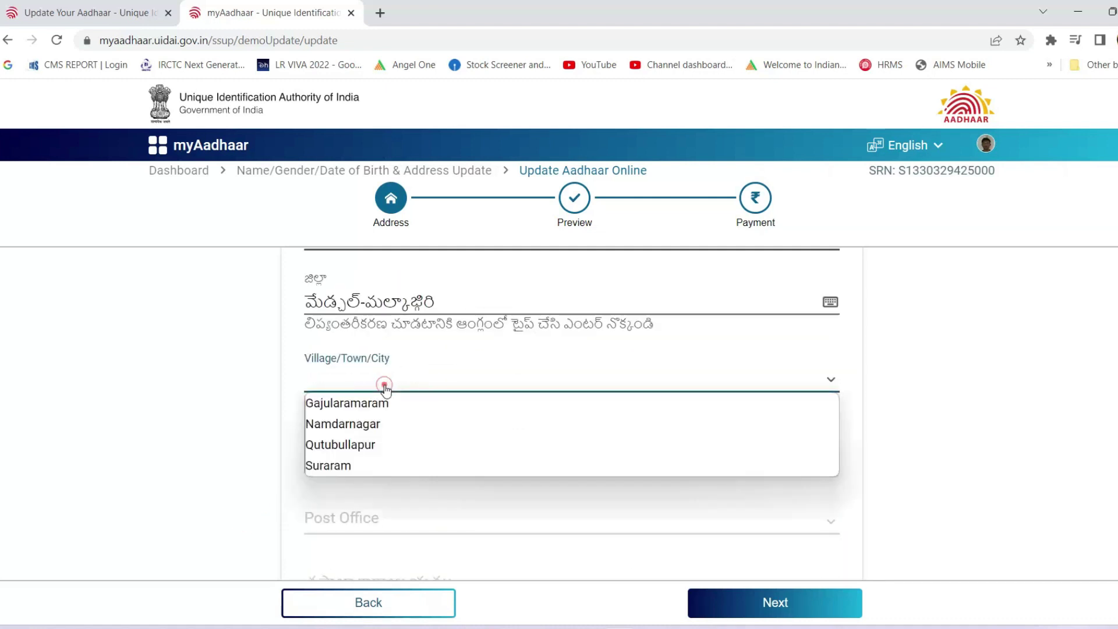
{"action": "left_click", "coordinate": [372, 449]}
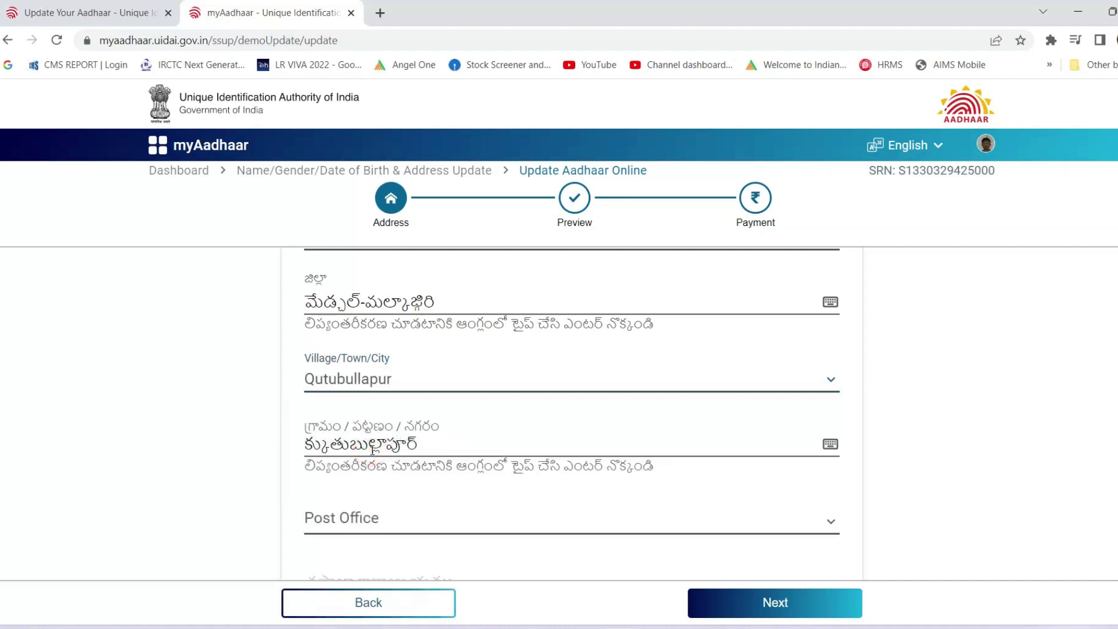
{"action": "left_click", "coordinate": [367, 520]}
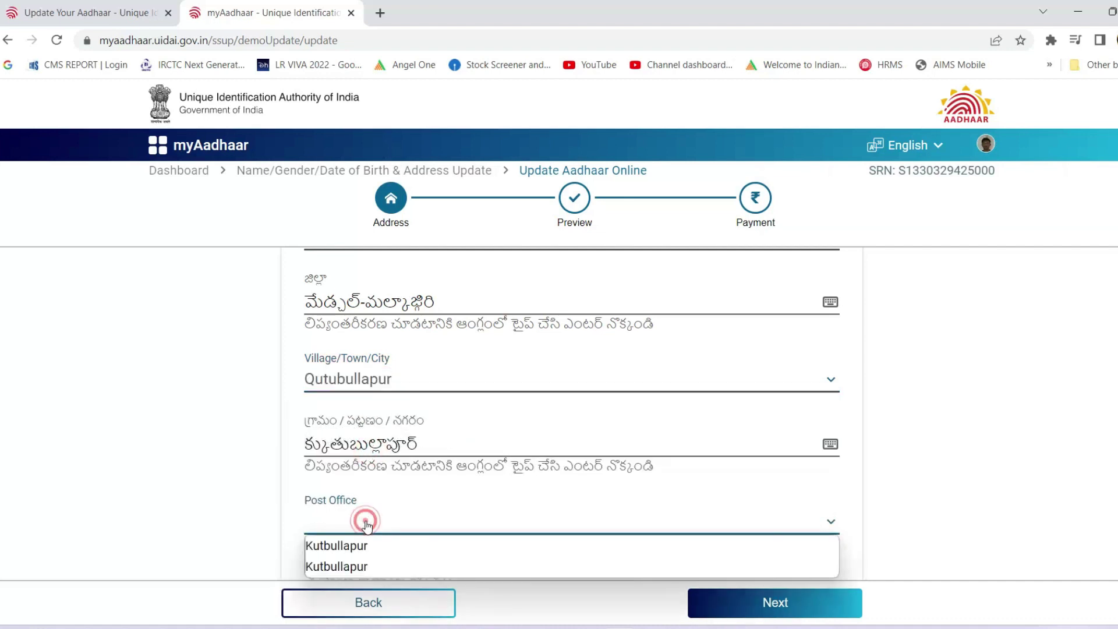
{"action": "left_click", "coordinate": [349, 546]}
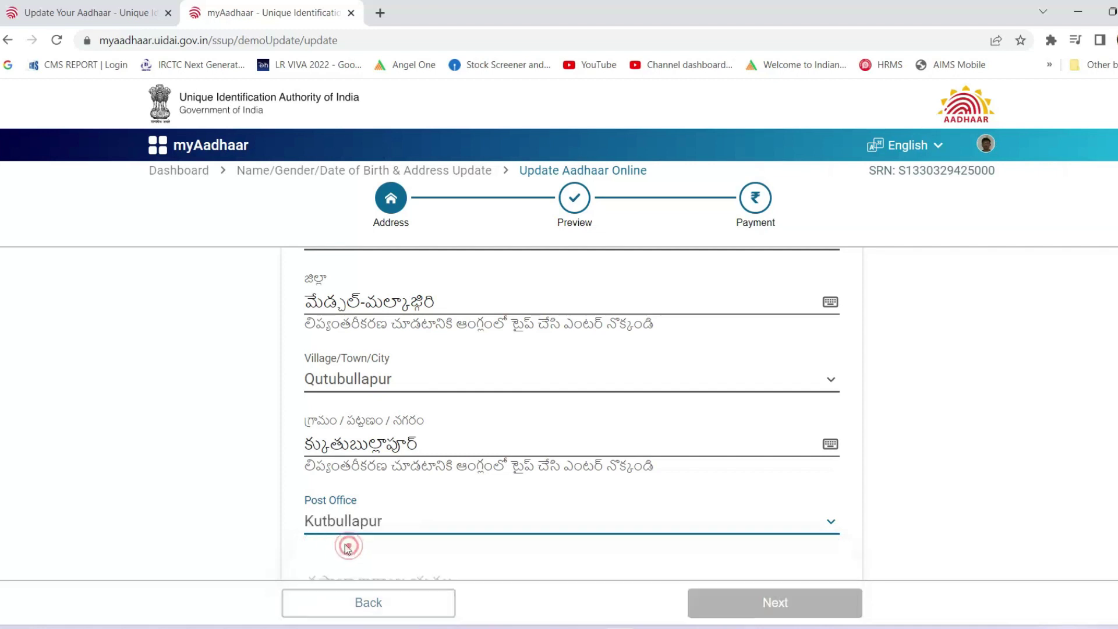
{"action": "scroll", "coordinate": [254, 511], "scroll_direction": "down", "scroll_amount": 3}
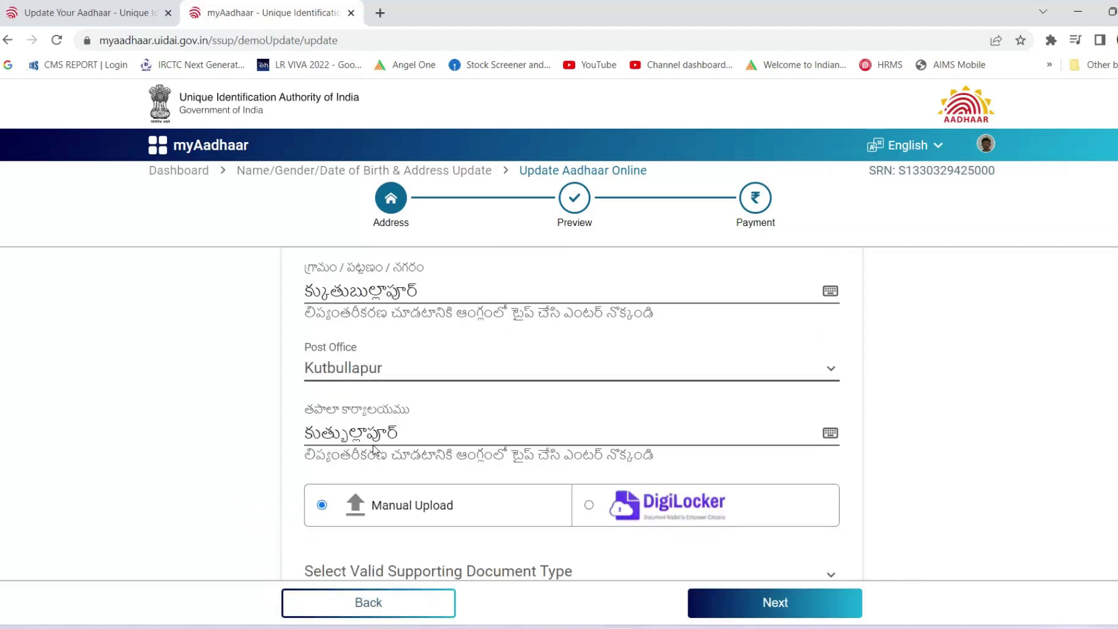
{"action": "left_click", "coordinate": [190, 431]}
Step: Choose Manual Upload with Gas Connection Bill (not older than 3 months) as document type, dismissing the advisory
{"action": "scroll", "coordinate": [238, 455], "scroll_direction": "up", "scroll_amount": 15}
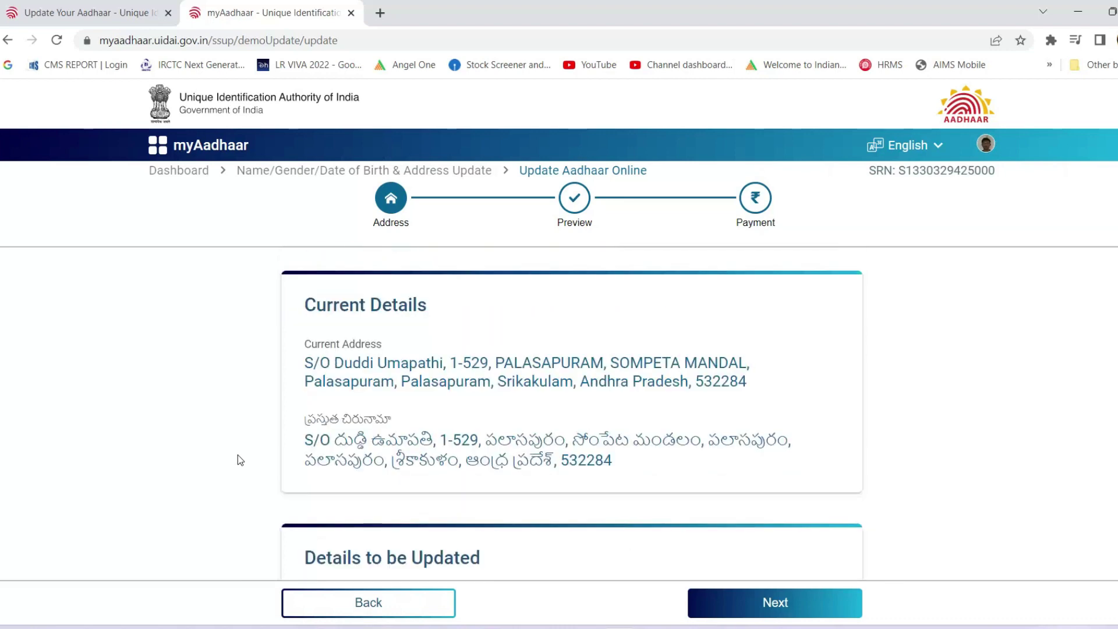
{"action": "scroll", "coordinate": [238, 455], "scroll_direction": "down", "scroll_amount": 5}
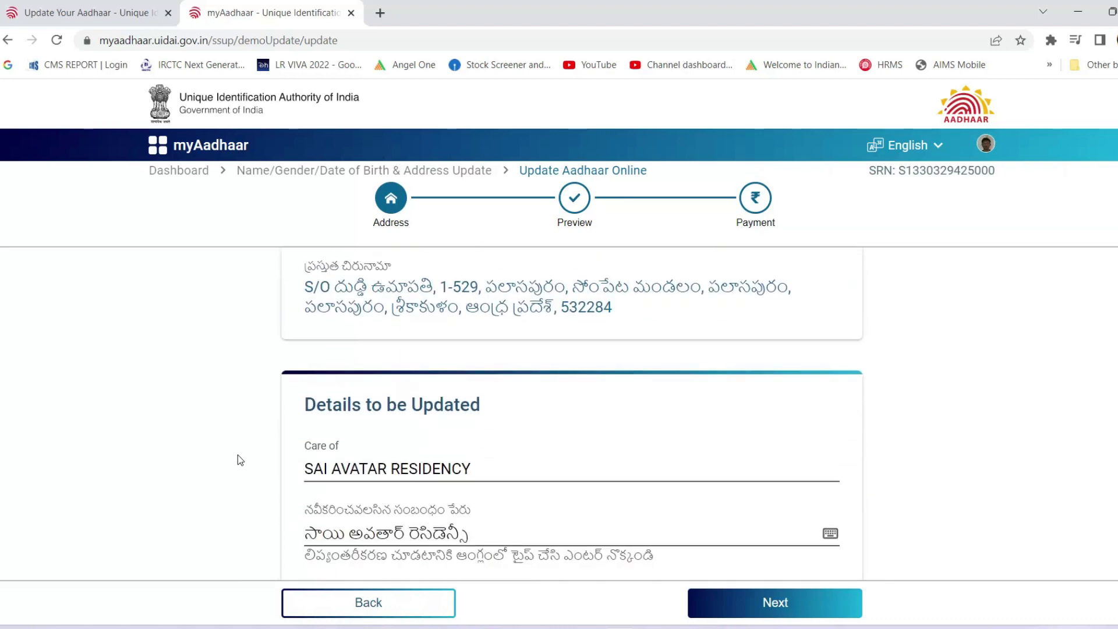
{"action": "scroll", "coordinate": [237, 455], "scroll_direction": "down", "scroll_amount": 3}
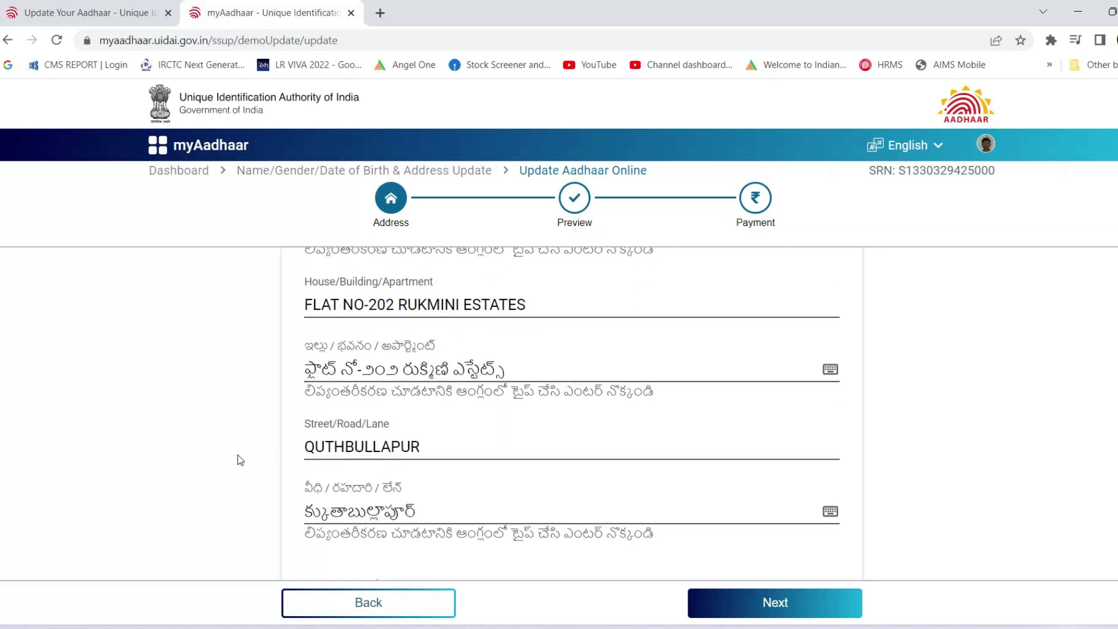
{"action": "scroll", "coordinate": [238, 456], "scroll_direction": "down", "scroll_amount": 2}
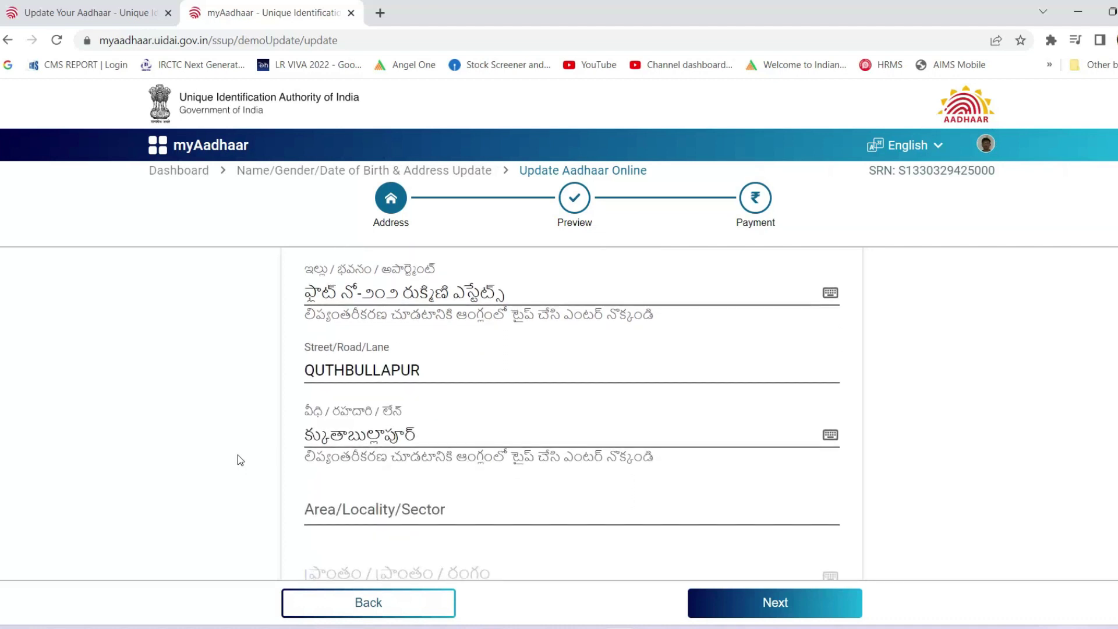
{"action": "scroll", "coordinate": [238, 455], "scroll_direction": "down", "scroll_amount": 5}
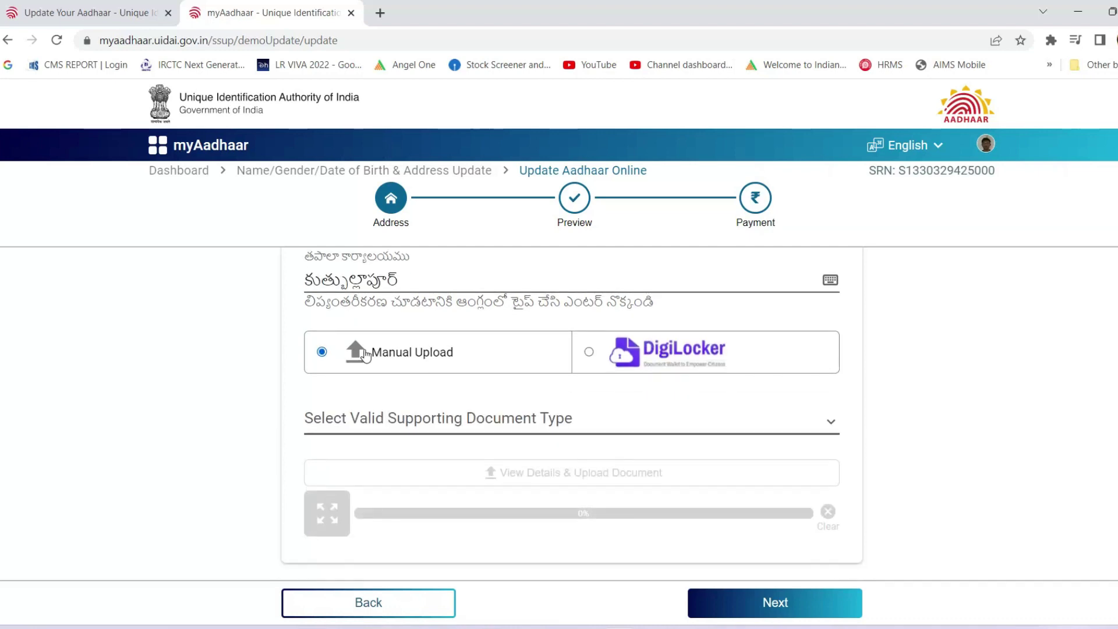
{"action": "left_click", "coordinate": [409, 358]}
{"action": "left_click", "coordinate": [412, 427]}
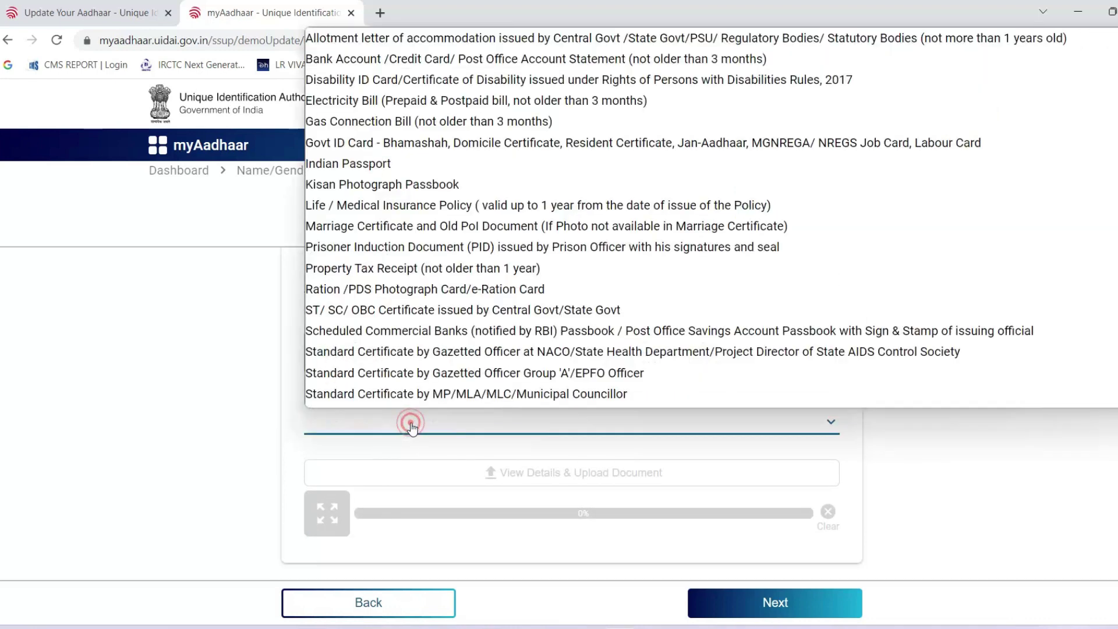
{"action": "left_click", "coordinate": [373, 124]}
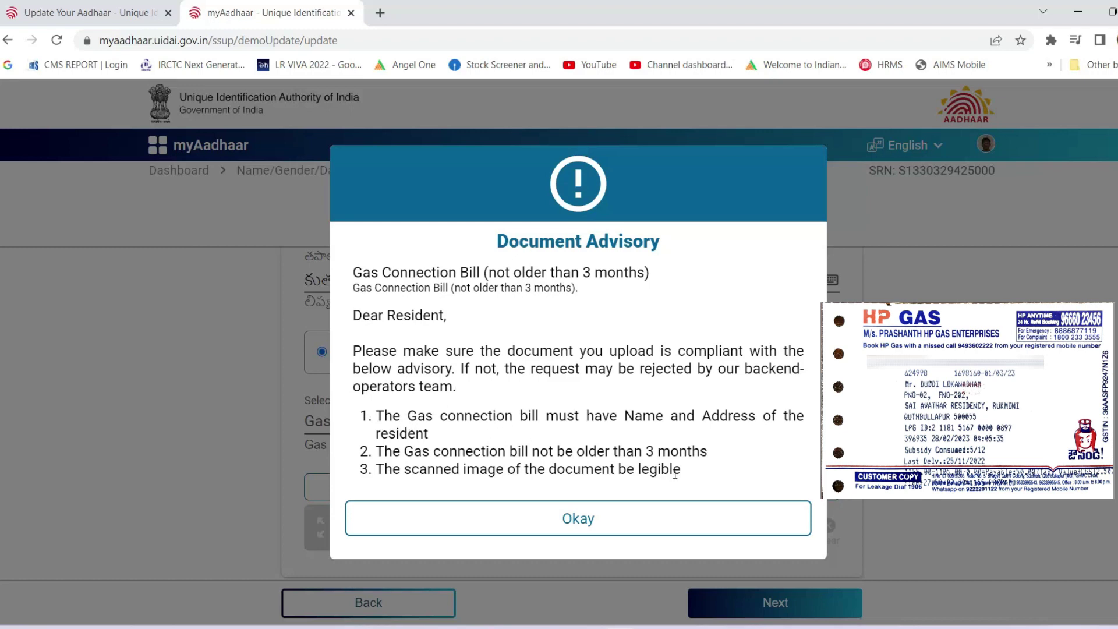
{"action": "left_click", "coordinate": [575, 525]}
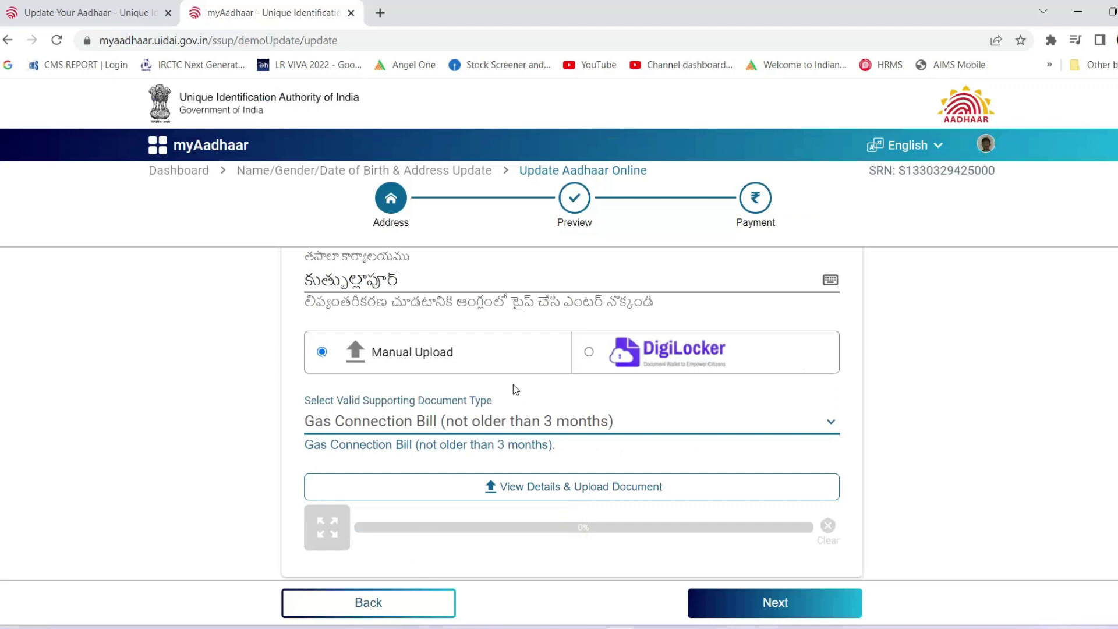
Step: Upload the Gas bill PDF from Downloads as the address proof document
{"action": "left_click", "coordinate": [543, 490]}
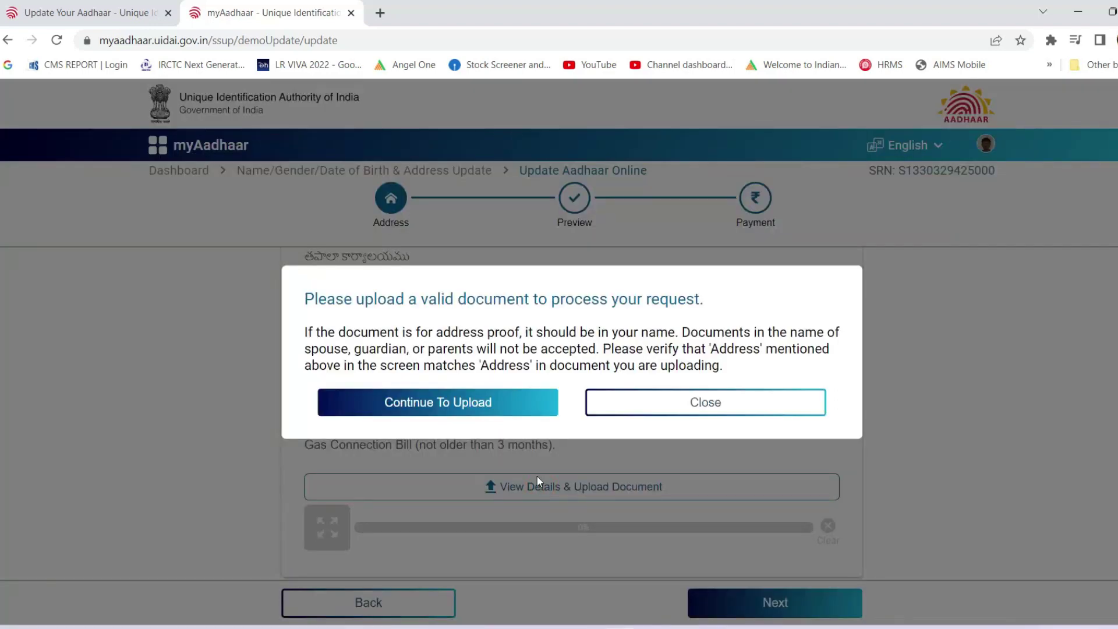
{"action": "left_click", "coordinate": [440, 407]}
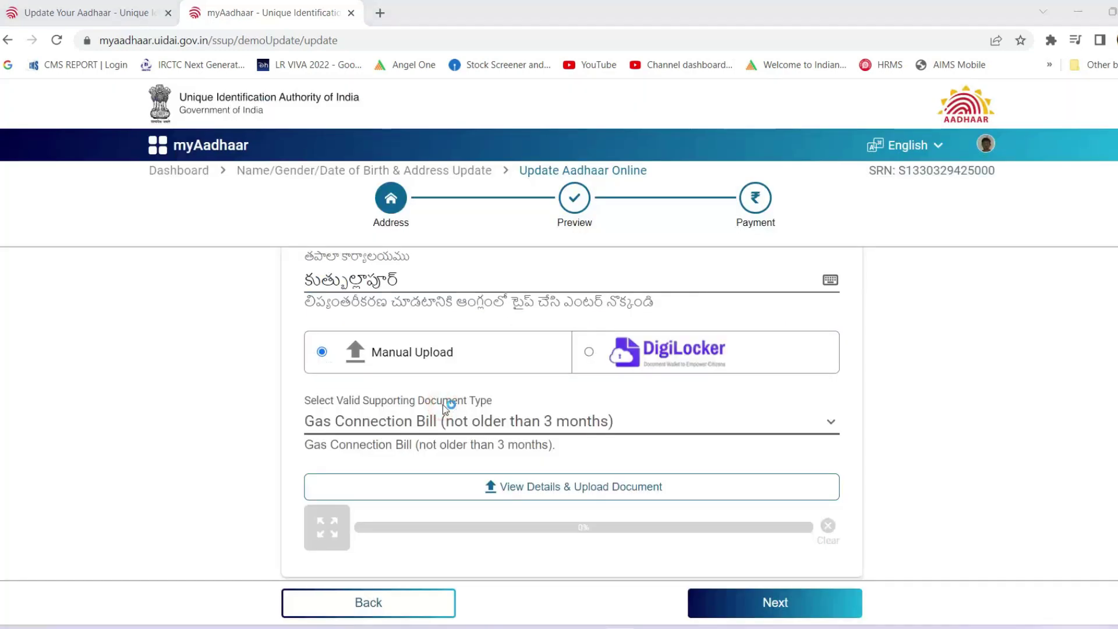
{"action": "left_click", "coordinate": [175, 160]}
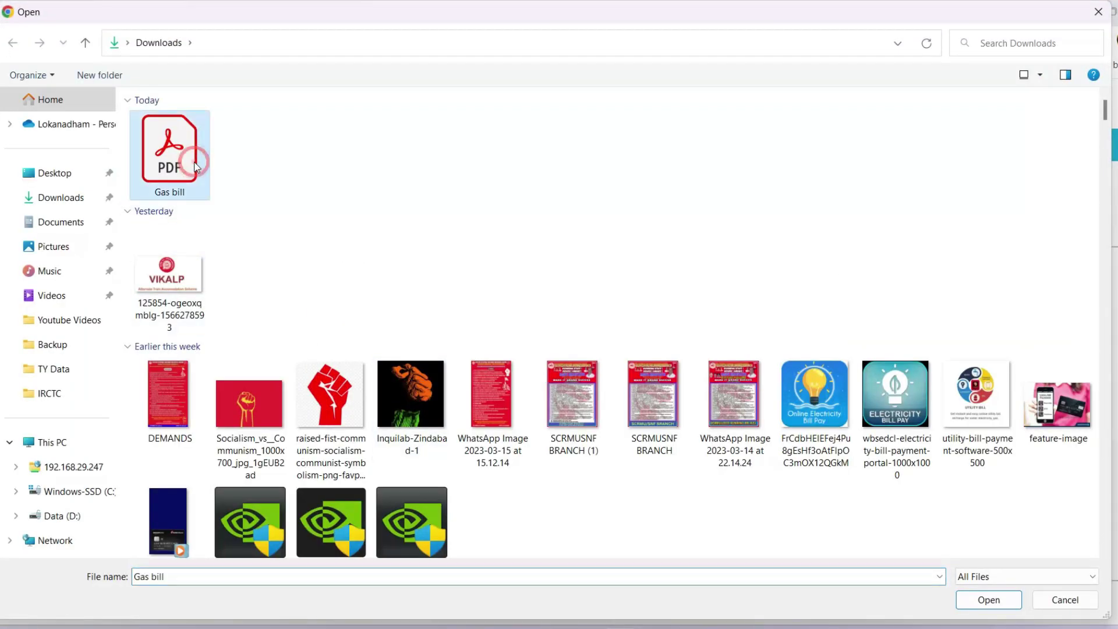
{"action": "left_click", "coordinate": [1001, 604]}
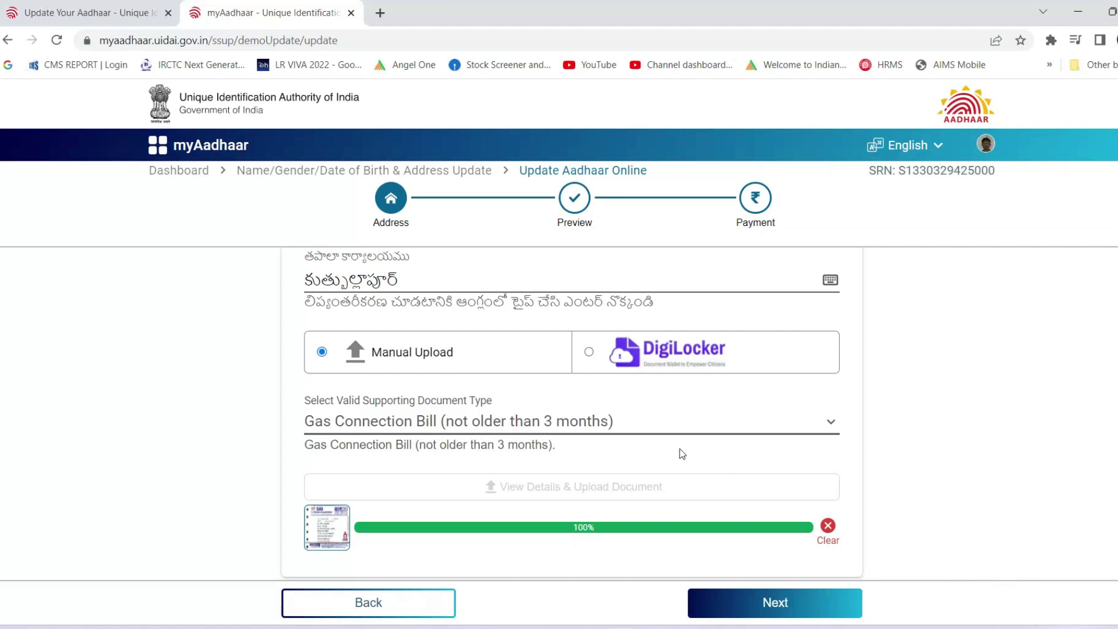
{"action": "scroll", "coordinate": [675, 445], "scroll_direction": "down", "scroll_amount": 1}
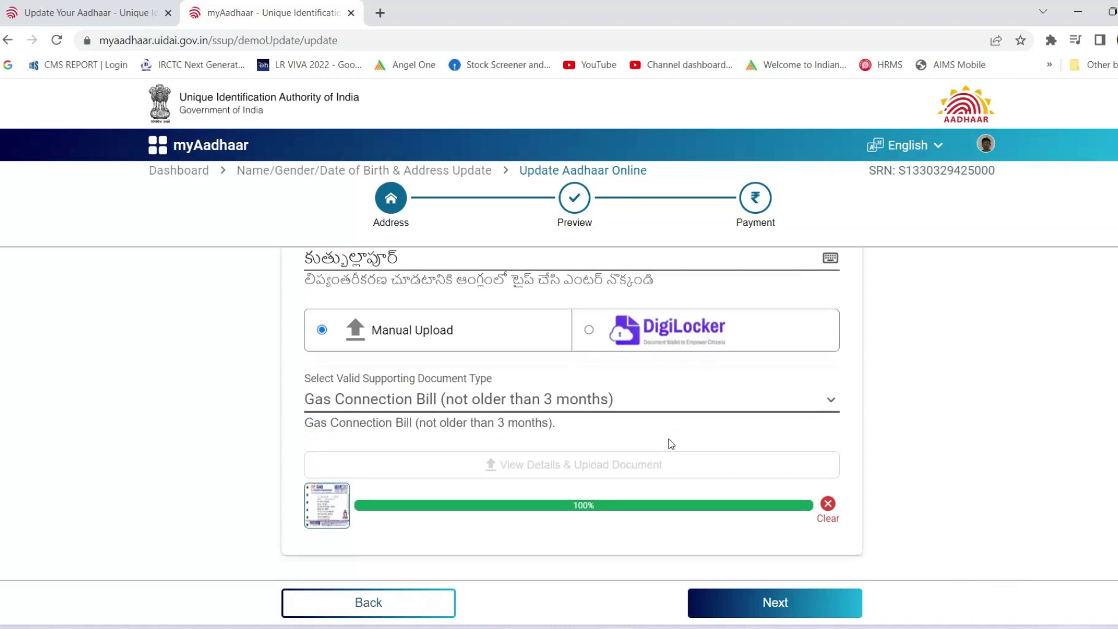
Step: On the preview, accept the transliteration-correction and true-information declarations, then go to Payment
{"action": "left_click", "coordinate": [789, 609]}
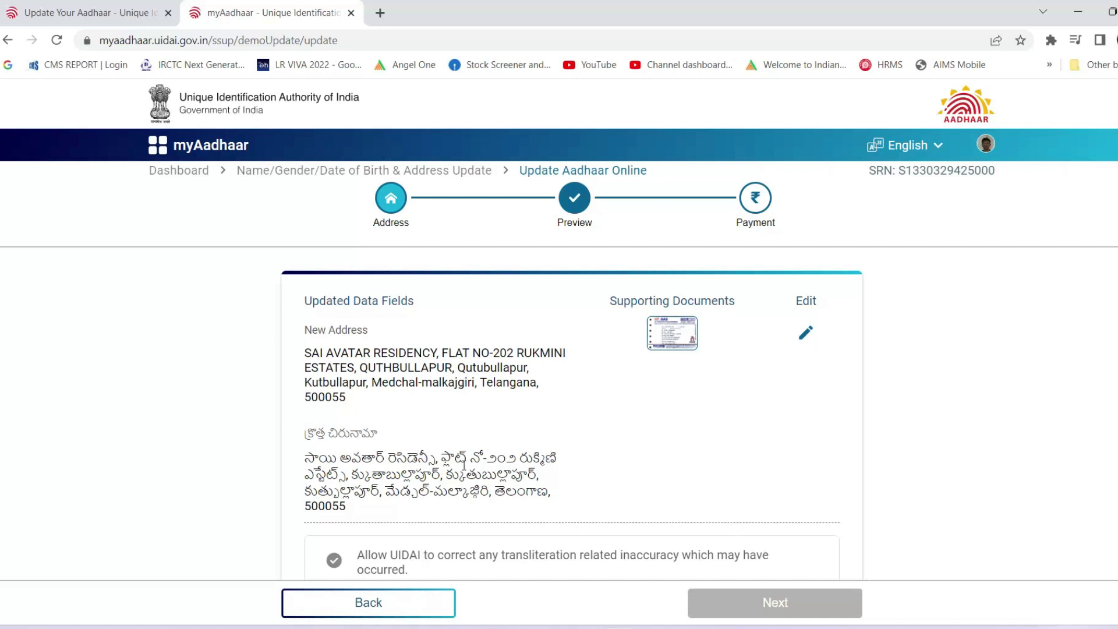
{"action": "scroll", "coordinate": [547, 507], "scroll_direction": "down", "scroll_amount": 2}
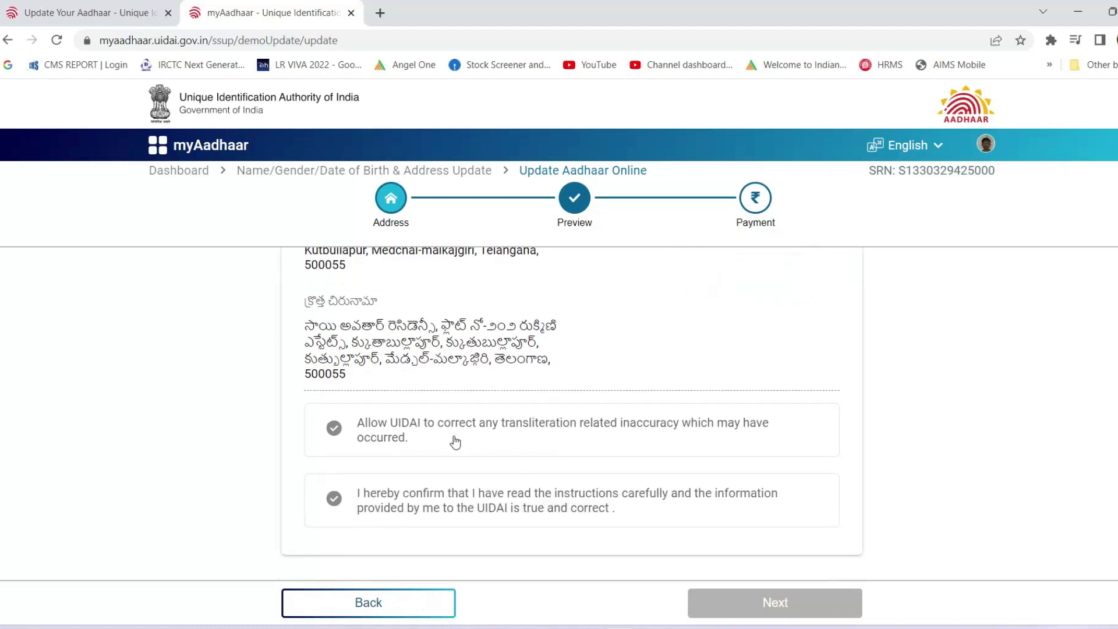
{"action": "left_click", "coordinate": [335, 430]}
{"action": "left_click", "coordinate": [333, 501]}
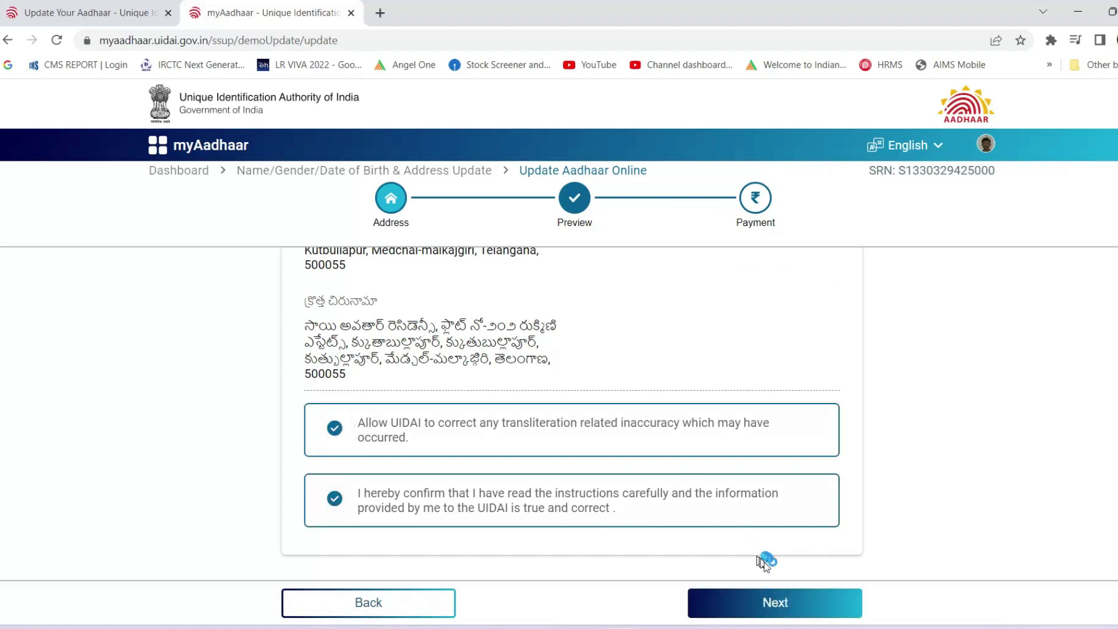
{"action": "left_click", "coordinate": [790, 609]}
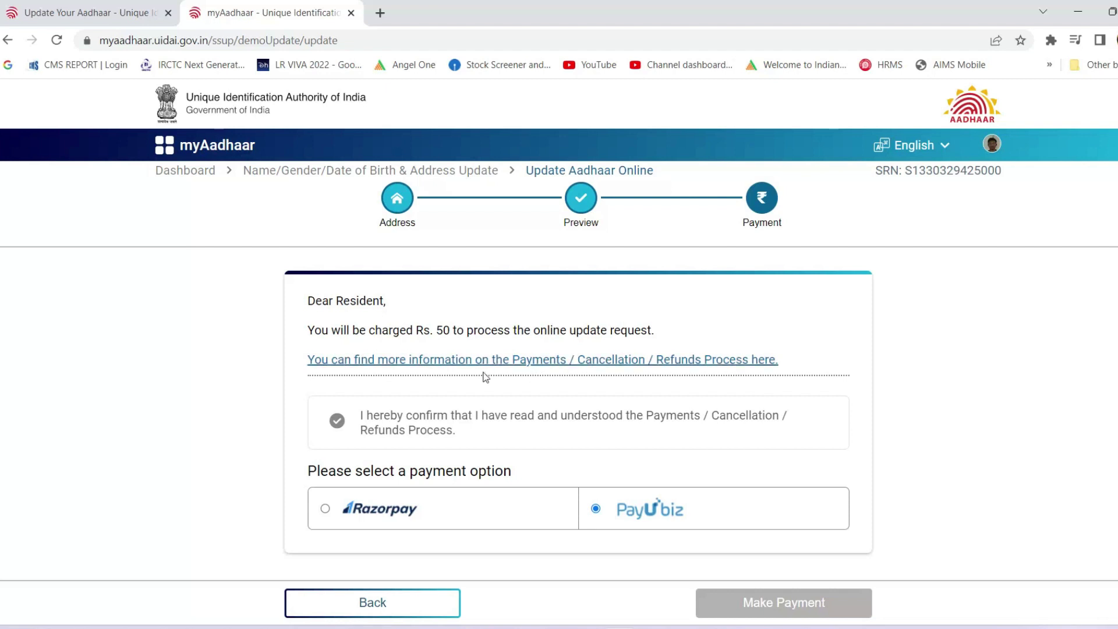
Step: Accept the payments and refunds terms and proceed with PayUbiz to pay the ₹50 fee
{"action": "left_click", "coordinate": [338, 423]}
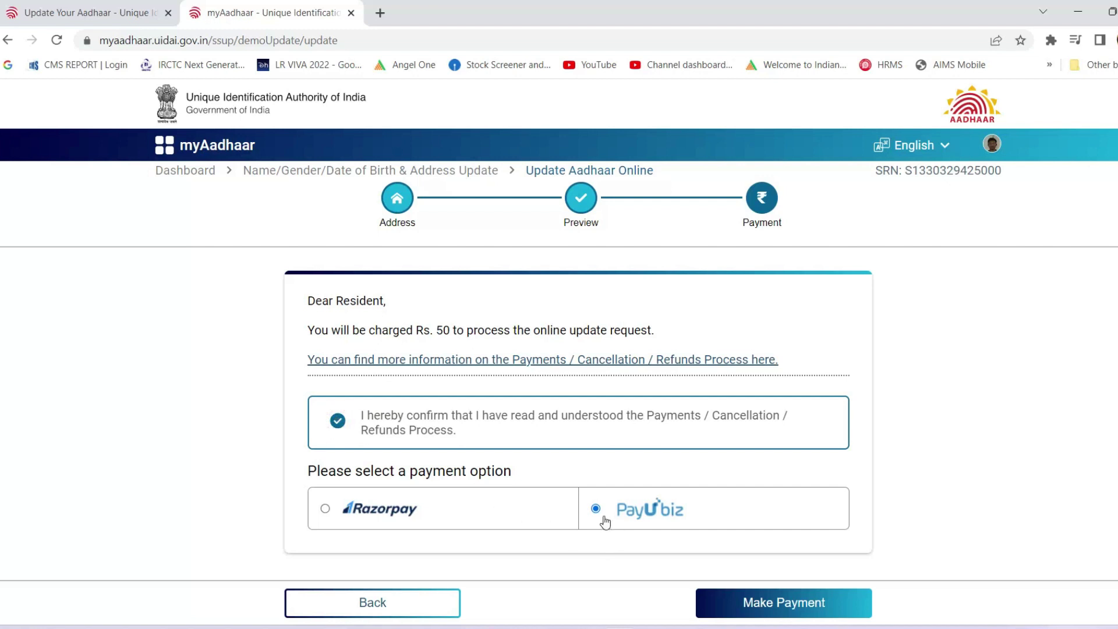
{"action": "left_click", "coordinate": [791, 605]}
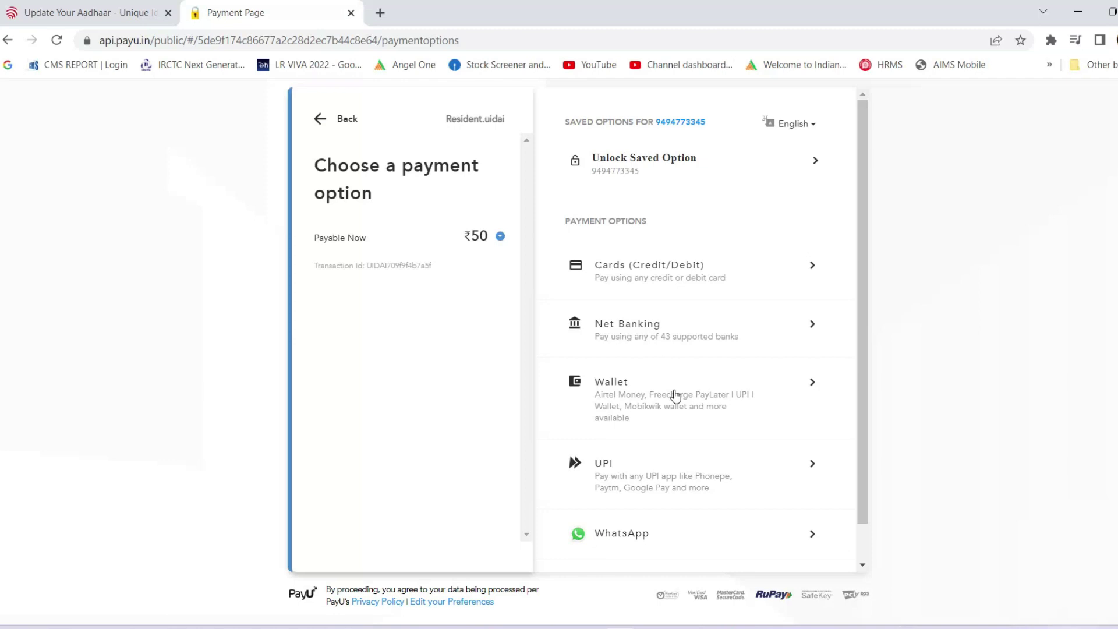
Step: Pay the ₹50 update fee by UPI through the selected UPI app
{"action": "left_click", "coordinate": [693, 476]}
{"action": "left_click", "coordinate": [659, 264]}
{"action": "left_click", "coordinate": [644, 376]}
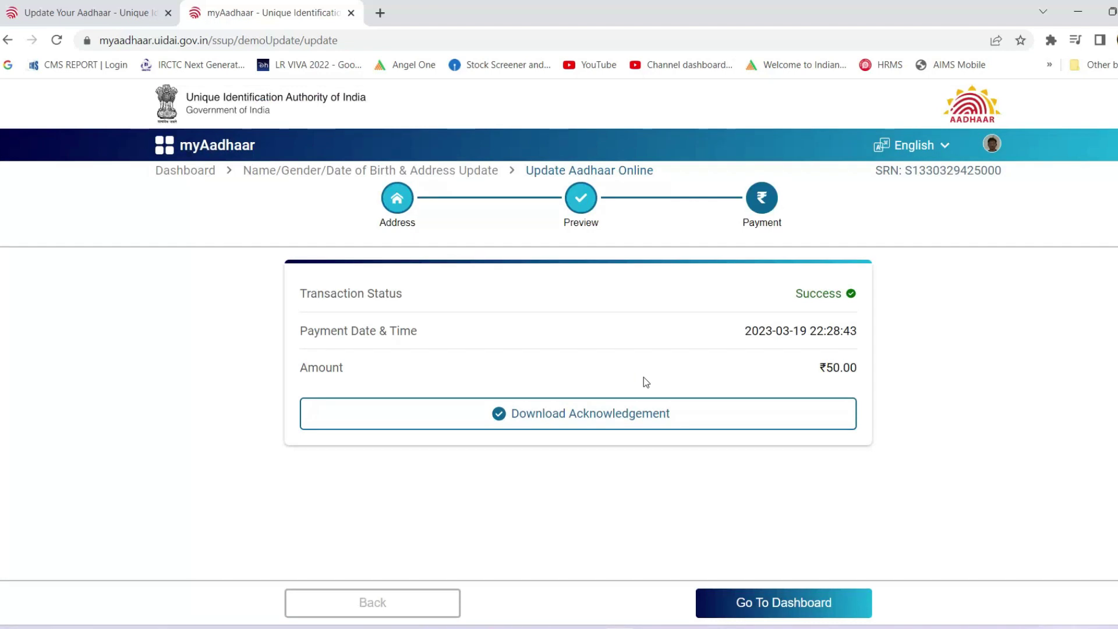
Step: Download the acknowledgement slip PDF and open it in a new Chrome tab
{"action": "left_click", "coordinate": [589, 424]}
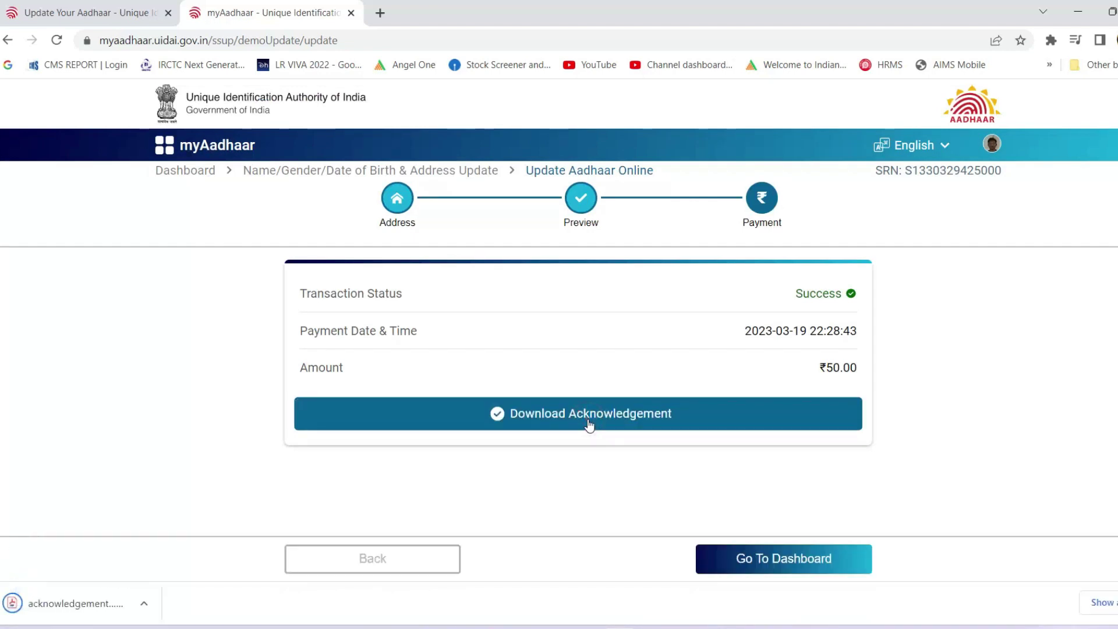
{"action": "left_click", "coordinate": [69, 603]}
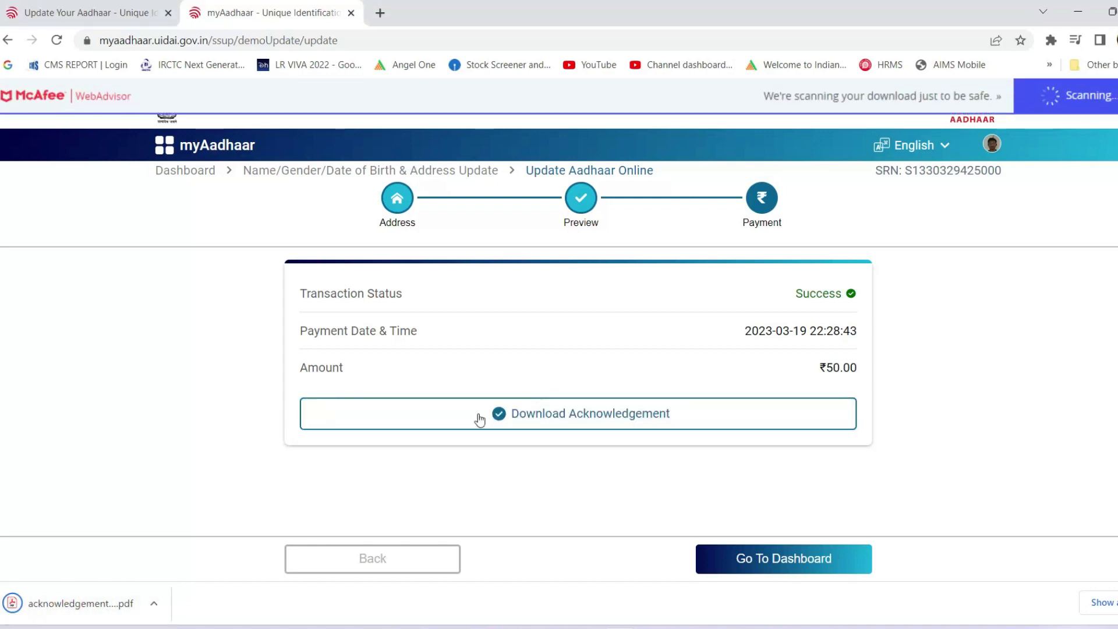
{"action": "left_click", "coordinate": [48, 602]}
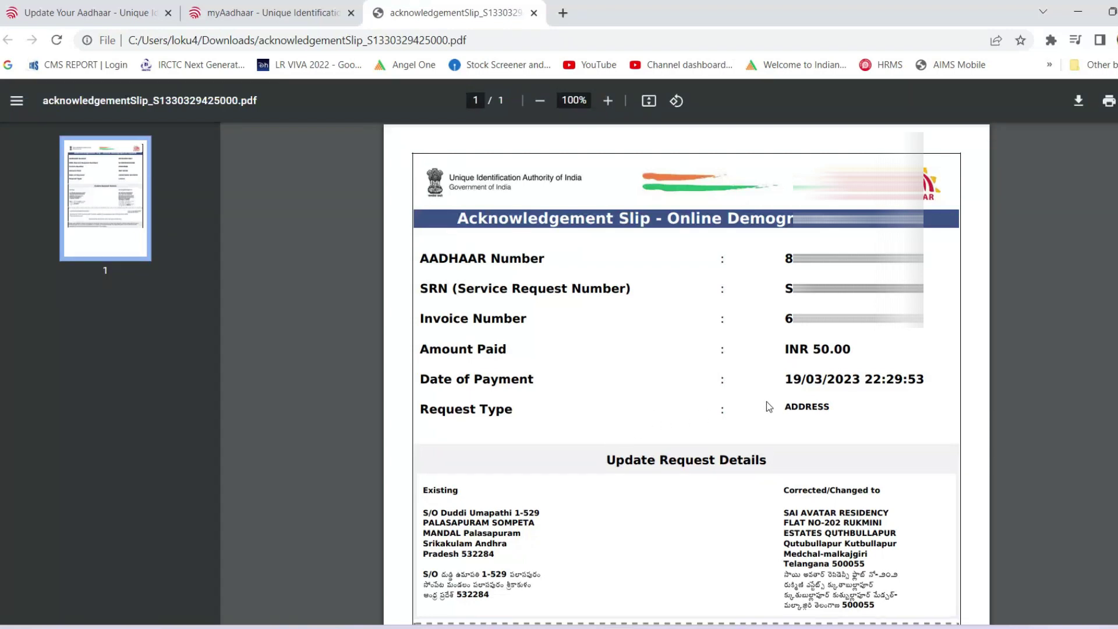
Step: Scroll through the acknowledgement slip's request details, then close the PDF tab
{"action": "scroll", "coordinate": [768, 406], "scroll_direction": "down", "scroll_amount": 3}
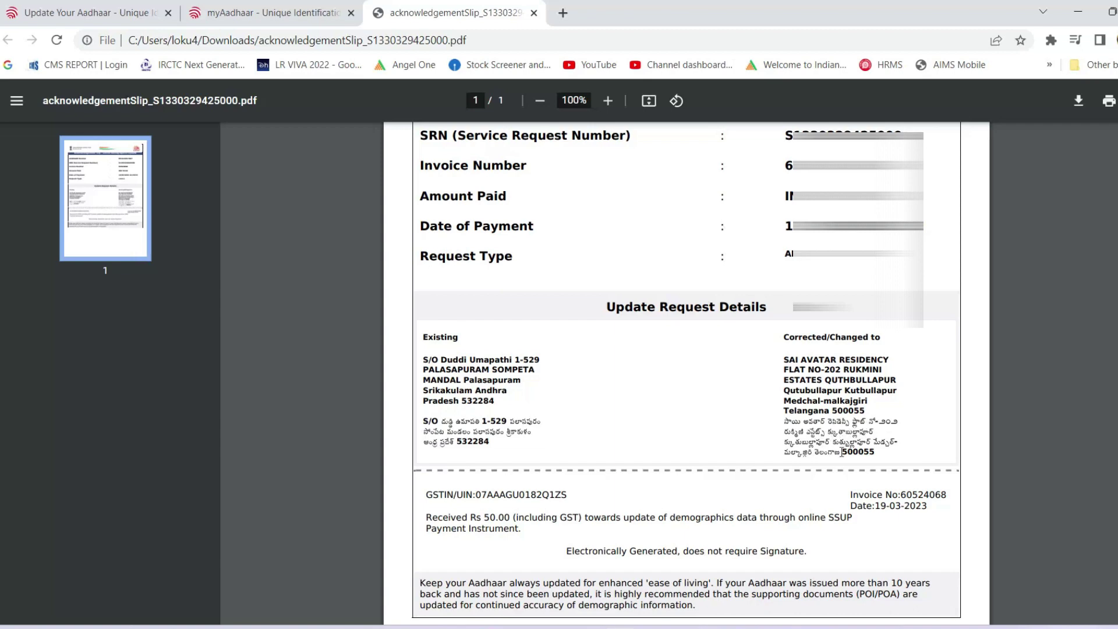
{"action": "key", "text": "ctrl+w"}
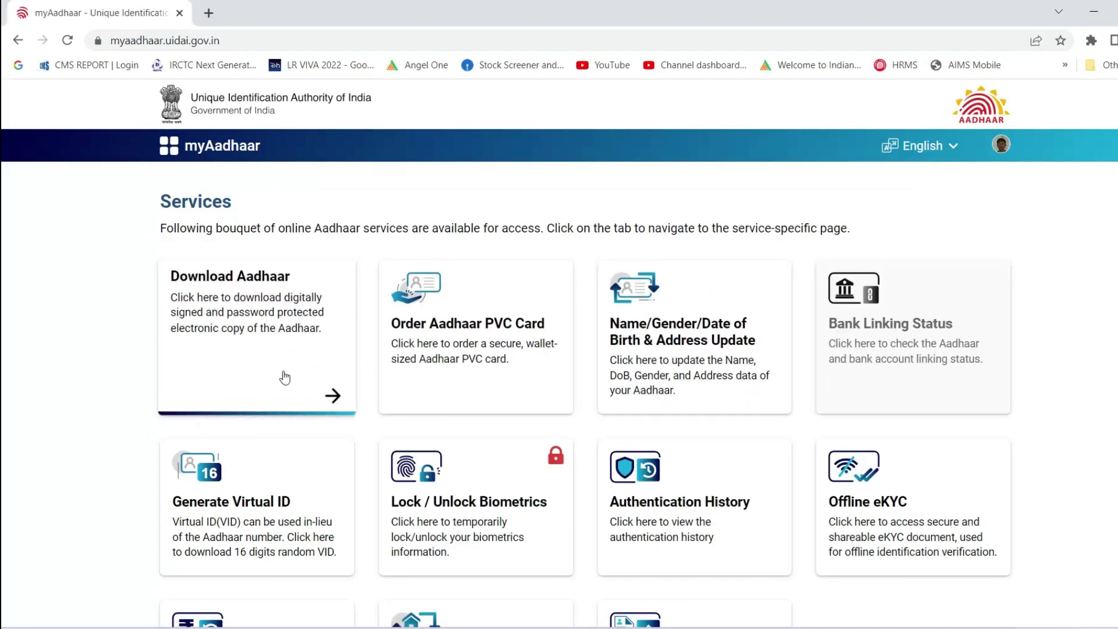
Step: Open Download Aadhaar, review the demographics preview and download the e-Aadhaar PDF
{"action": "left_click", "coordinate": [240, 318]}
{"action": "scroll", "coordinate": [591, 407], "scroll_direction": "down", "scroll_amount": 5}
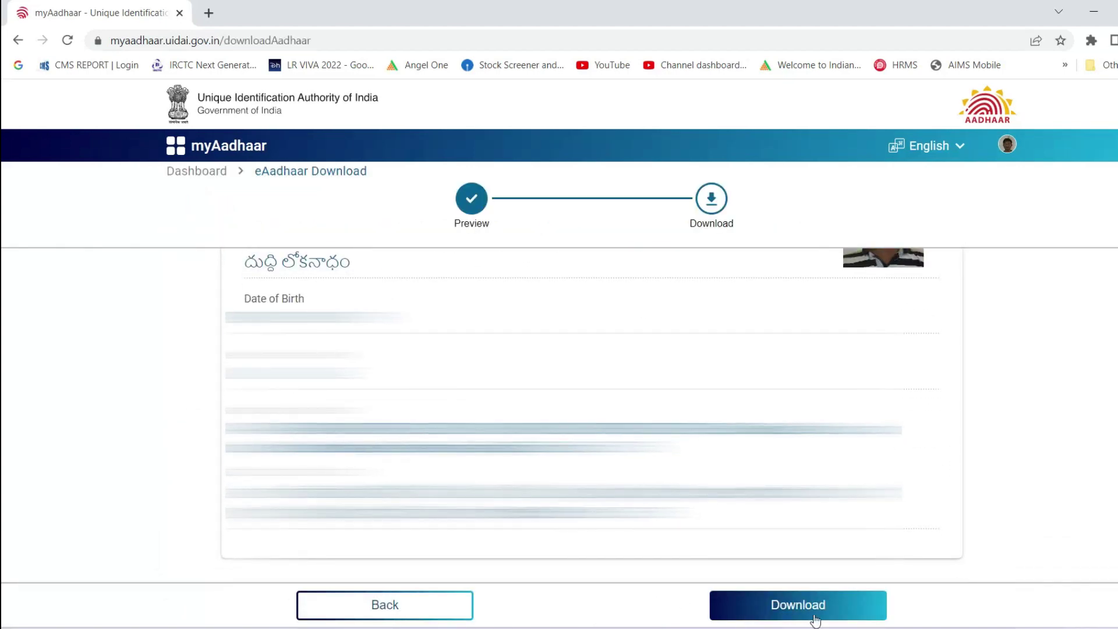
{"action": "left_click", "coordinate": [793, 612]}
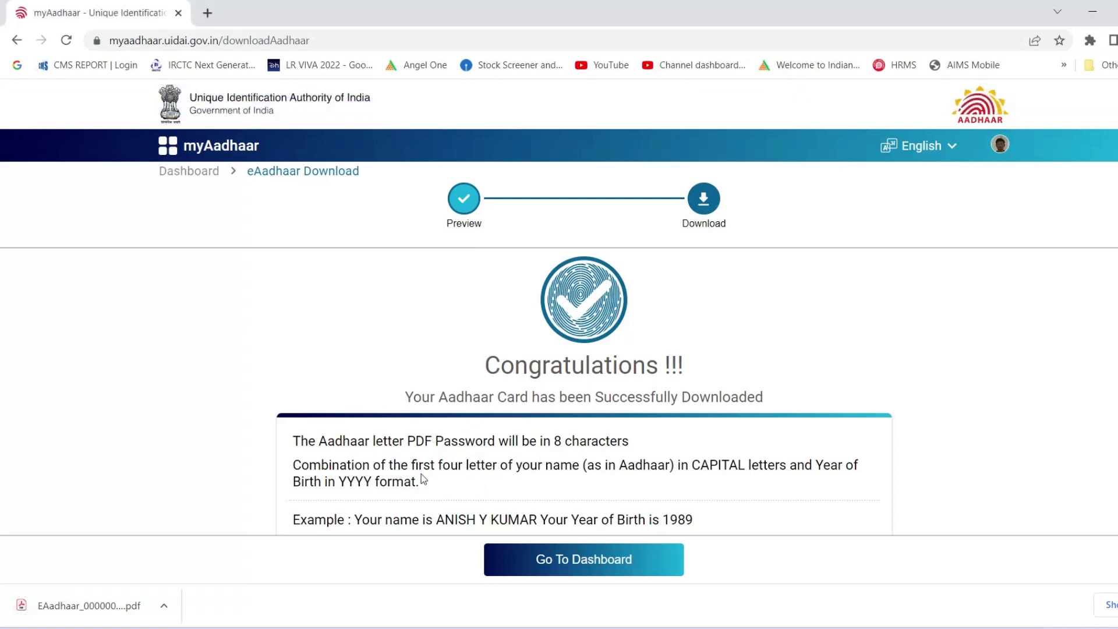
{"action": "left_click_drag", "start_coordinate": [411, 469], "coordinate": [509, 466]}
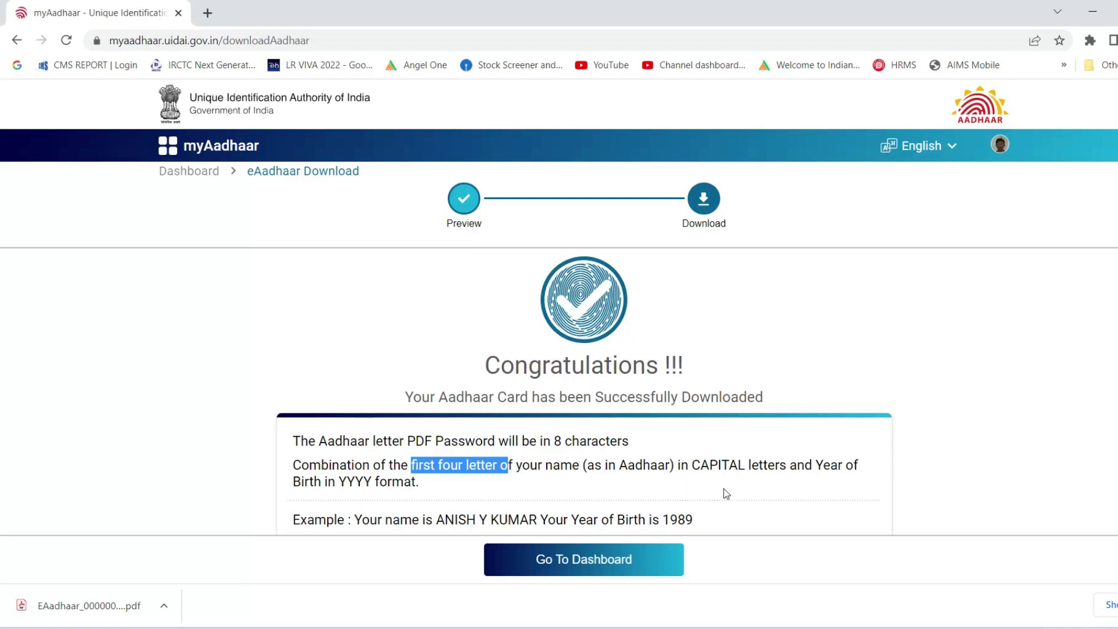
{"action": "double_click", "coordinate": [692, 466]}
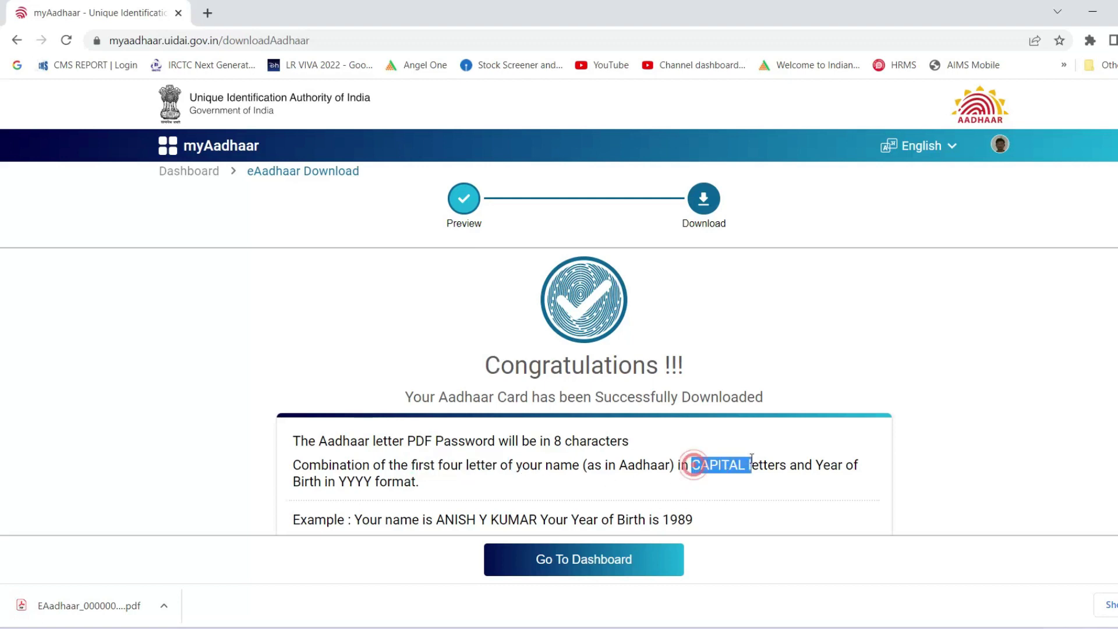
{"action": "left_click", "coordinate": [337, 481]}
{"action": "left_click_drag", "start_coordinate": [337, 481], "coordinate": [375, 484]}
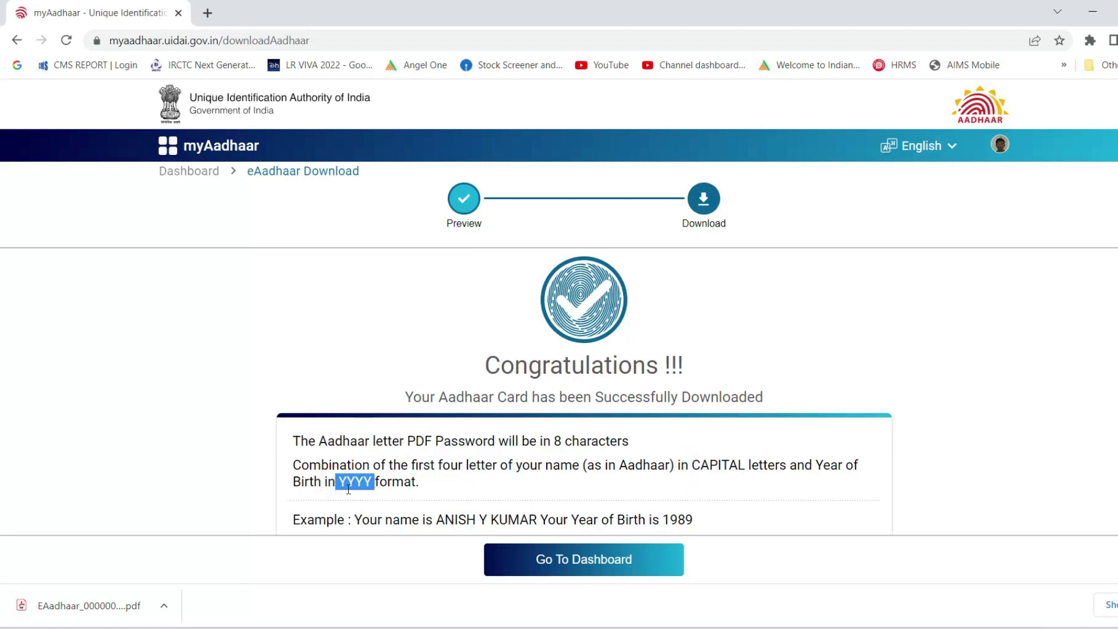